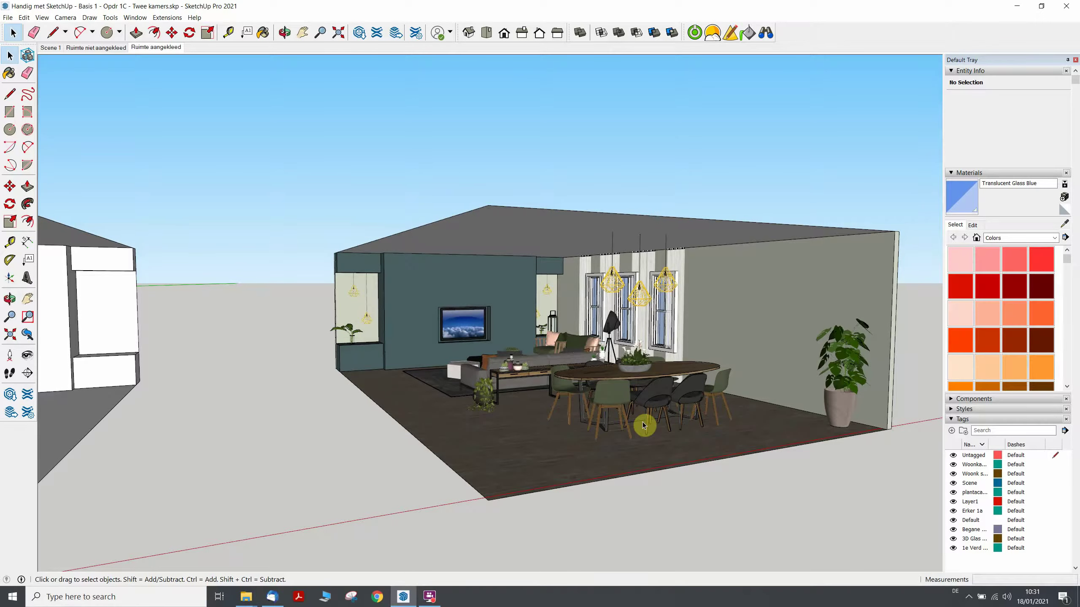
Step: Orbit and zoom around the two-room model to view the sofa and both rooms at eye level
{"action": "scroll", "coordinate": [757, 419], "scroll_direction": "up", "scroll_amount": 1}
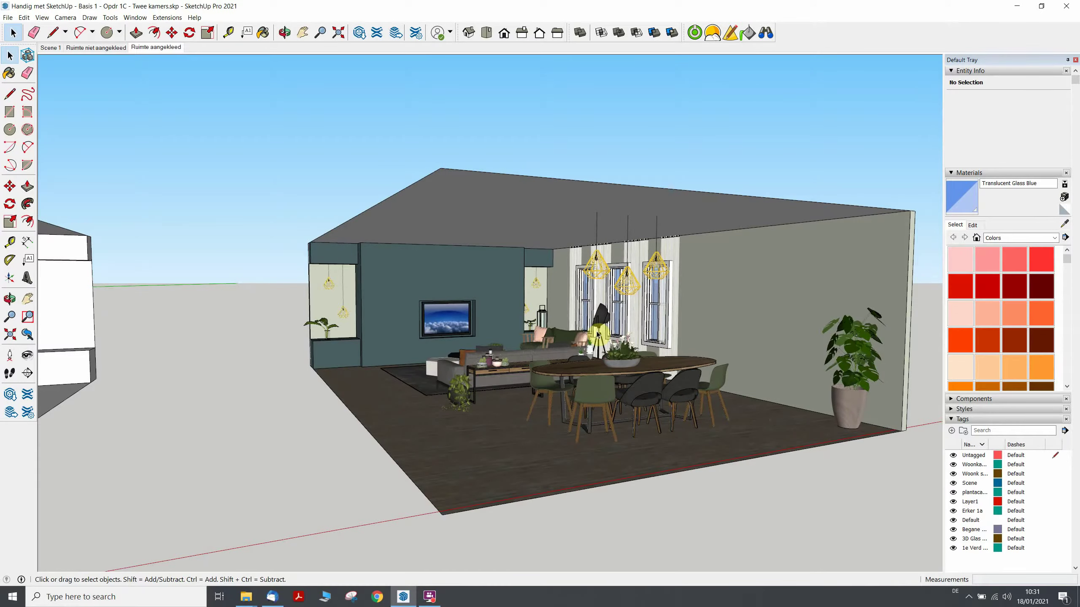
{"action": "scroll", "coordinate": [731, 343], "scroll_direction": "down", "scroll_amount": 5}
{"action": "scroll", "coordinate": [469, 365], "scroll_direction": "up", "scroll_amount": 4}
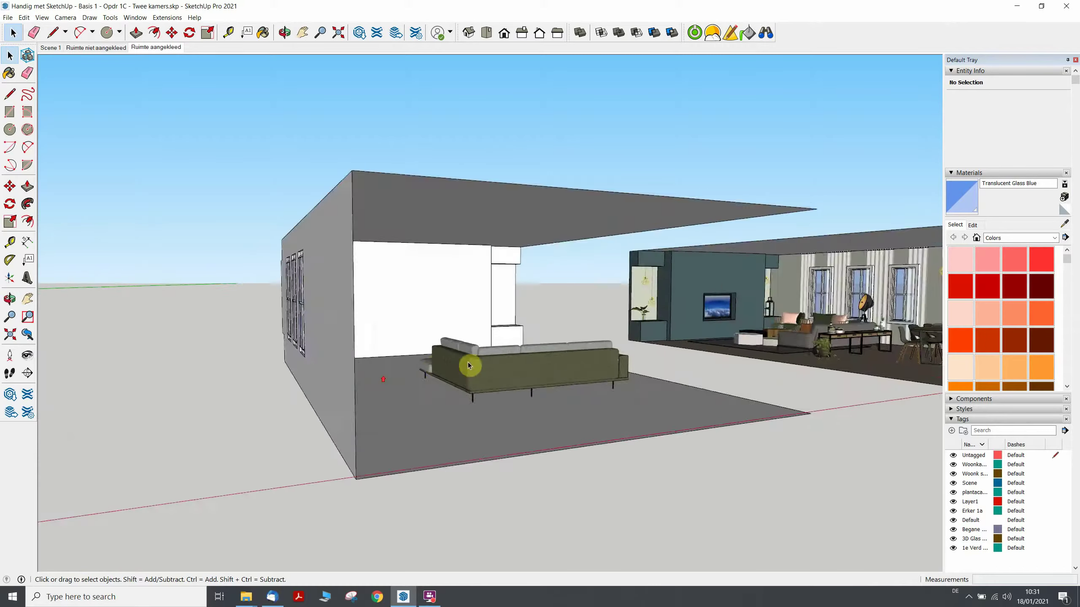
{"action": "mouse_move", "coordinate": [469, 365]}
{"action": "middle_mouse_down"}
{"action": "mouse_move", "coordinate": [379, 379]}
{"action": "mouse_move", "coordinate": [200, 369]}
{"action": "mouse_move", "coordinate": [215, 437]}
{"action": "middle_mouse_up"}
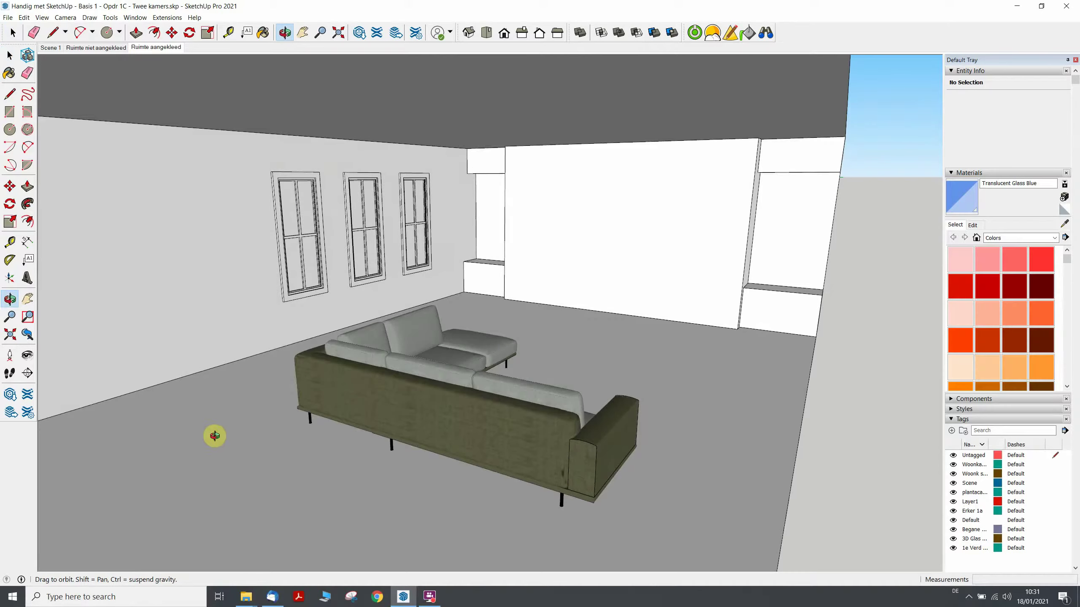
{"action": "scroll", "coordinate": [372, 340], "scroll_direction": "down", "scroll_amount": 5}
{"action": "middle_click_drag", "start_coordinate": [565, 465], "coordinate": [754, 459]}
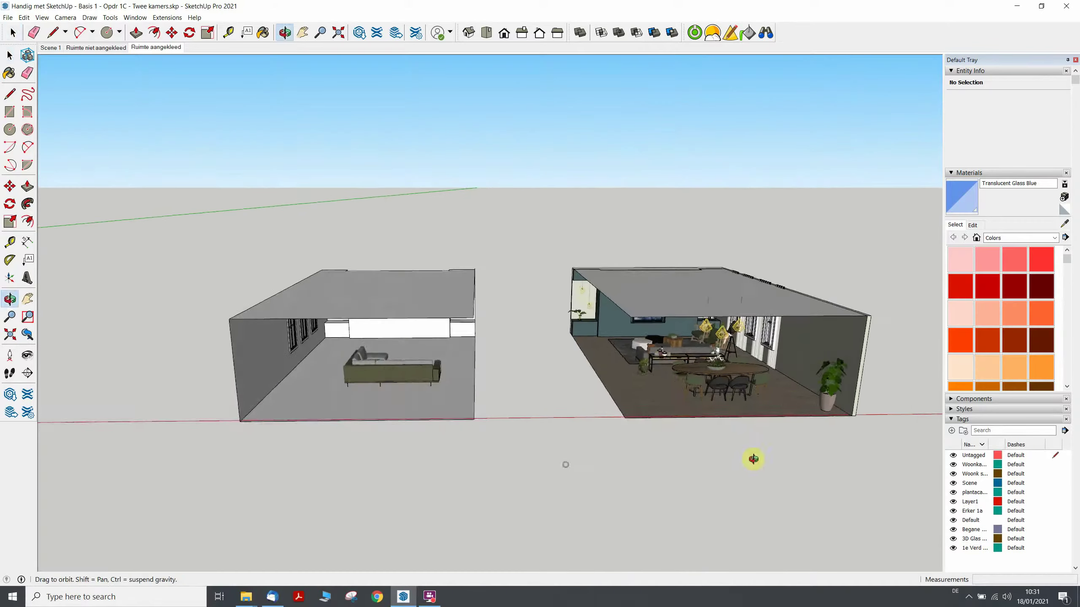
{"action": "scroll", "coordinate": [785, 393], "scroll_direction": "up", "scroll_amount": 2}
{"action": "scroll", "coordinate": [655, 385], "scroll_direction": "down", "scroll_amount": 3}
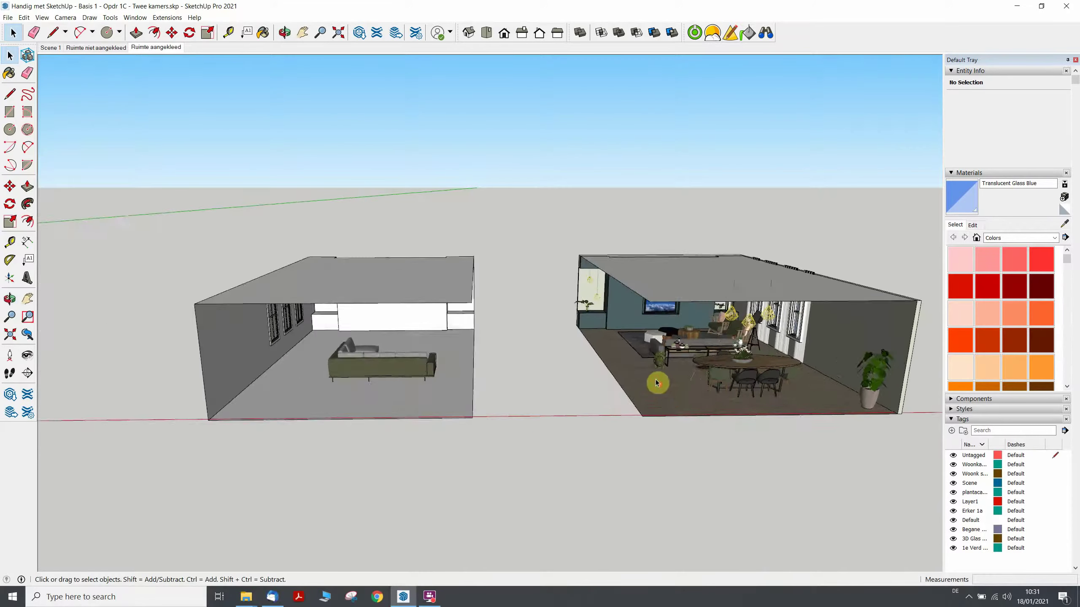
{"action": "scroll", "coordinate": [620, 354], "scroll_direction": "up", "scroll_amount": 5}
{"action": "mouse_move", "coordinate": [619, 354]}
{"action": "middle_mouse_down"}
{"action": "mouse_move", "coordinate": [585, 388]}
{"action": "mouse_move", "coordinate": [706, 378]}
{"action": "middle_mouse_up"}
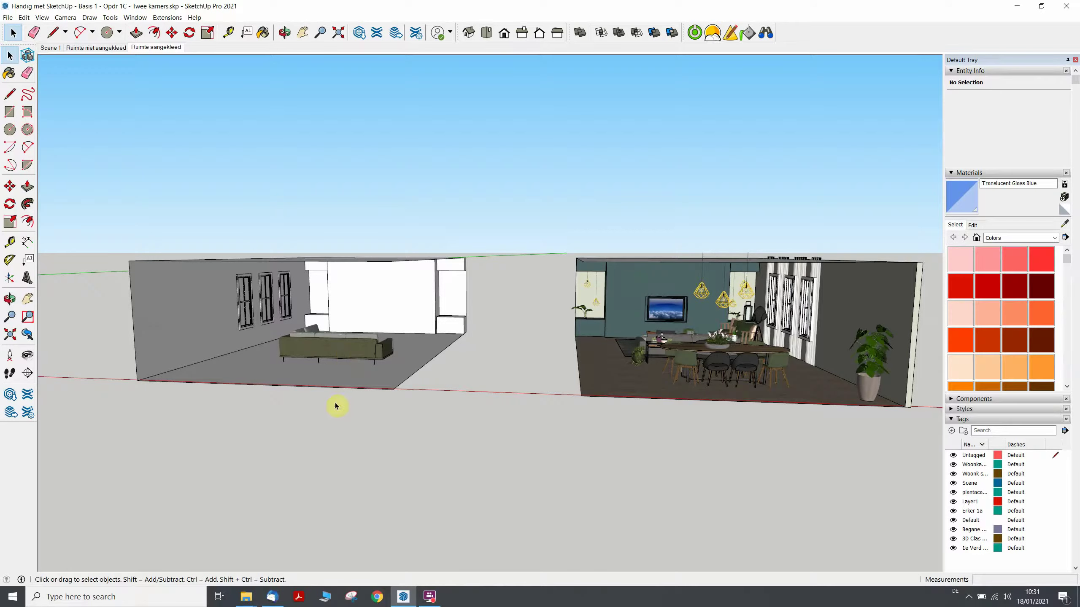
Step: Open the 3D Warehouse browser from the Window menu and maximize it
{"action": "left_click", "coordinate": [134, 17]}
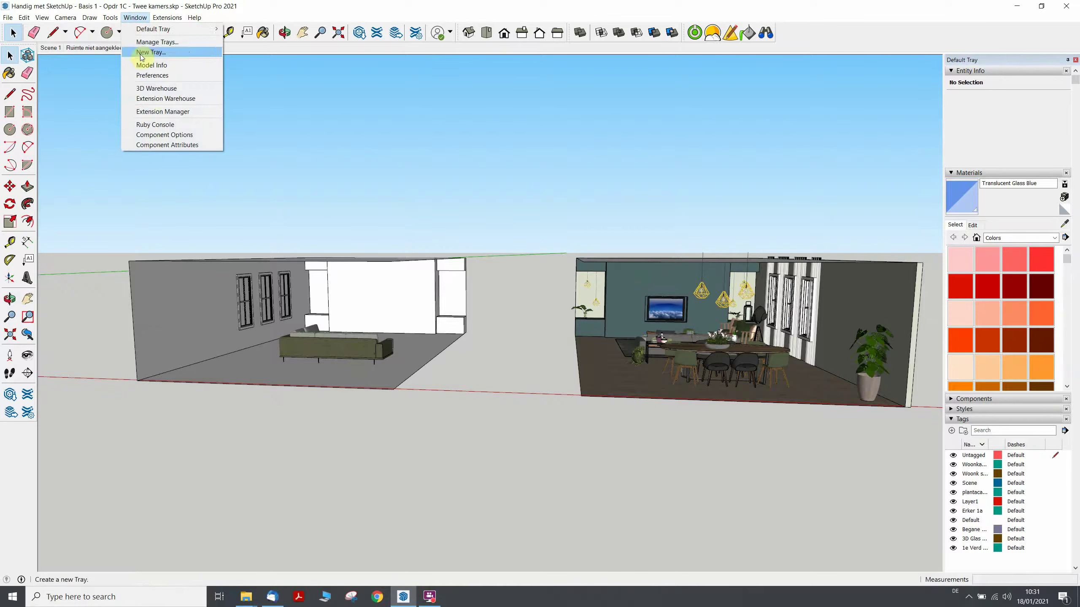
{"action": "left_click", "coordinate": [156, 91]}
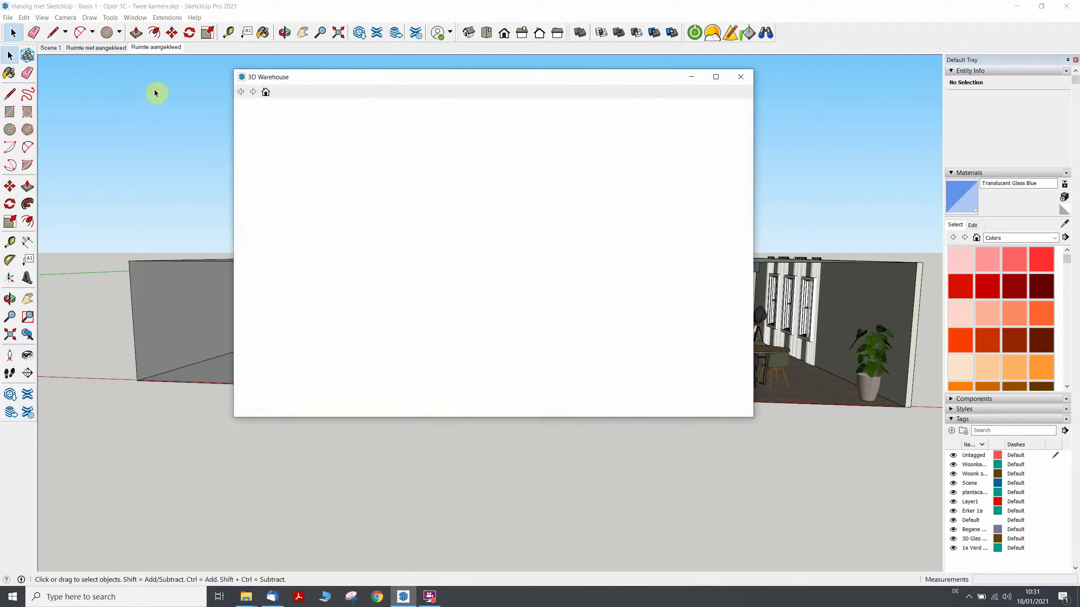
{"action": "type", "text": "bank"}
{"action": "left_click", "coordinate": [716, 78]}
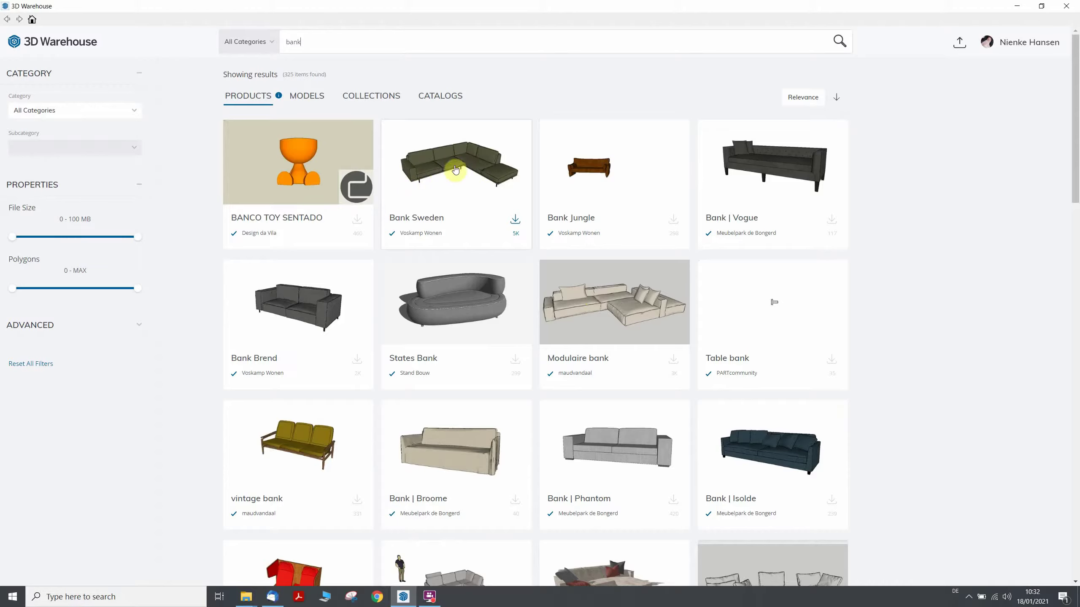
Step: Scroll down through the 'bank' sofa and bench results and back to the top
{"action": "scroll", "coordinate": [456, 194], "scroll_direction": "down", "scroll_amount": 5}
{"action": "scroll", "coordinate": [466, 212], "scroll_direction": "down", "scroll_amount": 5}
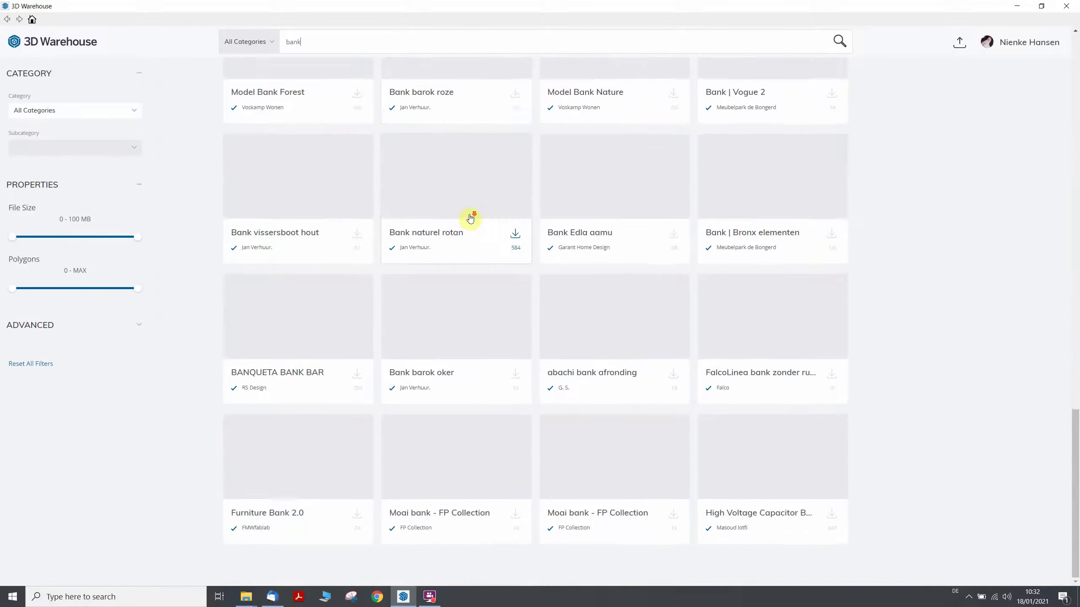
{"action": "scroll", "coordinate": [472, 217], "scroll_direction": "down", "scroll_amount": 3}
{"action": "scroll", "coordinate": [471, 219], "scroll_direction": "down", "scroll_amount": 5}
{"action": "scroll", "coordinate": [470, 219], "scroll_direction": "down", "scroll_amount": 5}
{"action": "scroll", "coordinate": [471, 219], "scroll_direction": "down", "scroll_amount": 5}
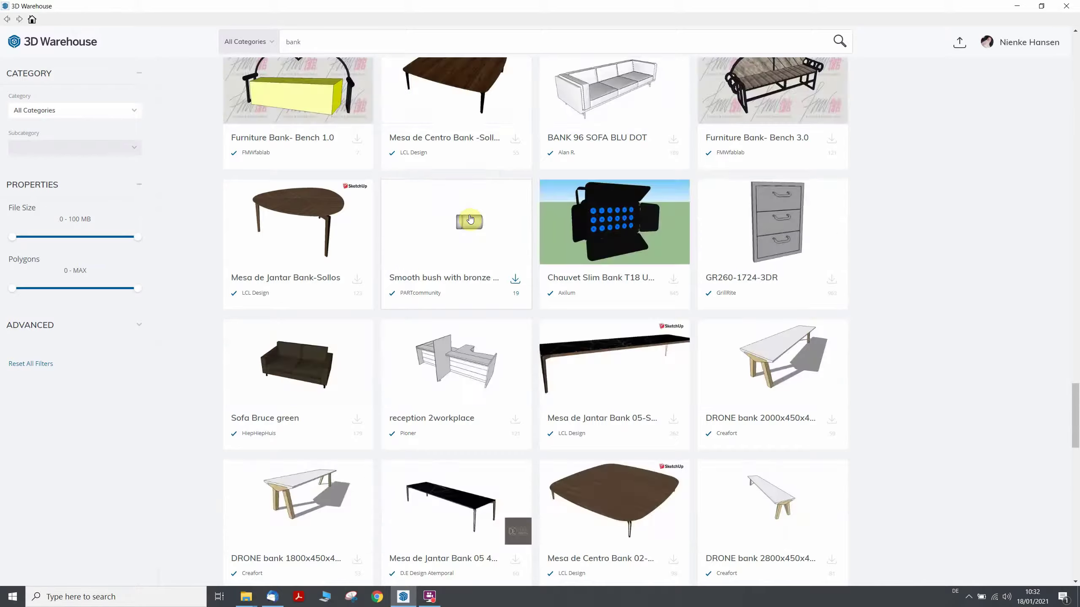
{"action": "scroll", "coordinate": [470, 219], "scroll_direction": "down", "scroll_amount": 5}
{"action": "scroll", "coordinate": [471, 219], "scroll_direction": "down", "scroll_amount": 3}
{"action": "scroll", "coordinate": [472, 218], "scroll_direction": "down", "scroll_amount": 5}
{"action": "scroll", "coordinate": [471, 219], "scroll_direction": "down", "scroll_amount": 5}
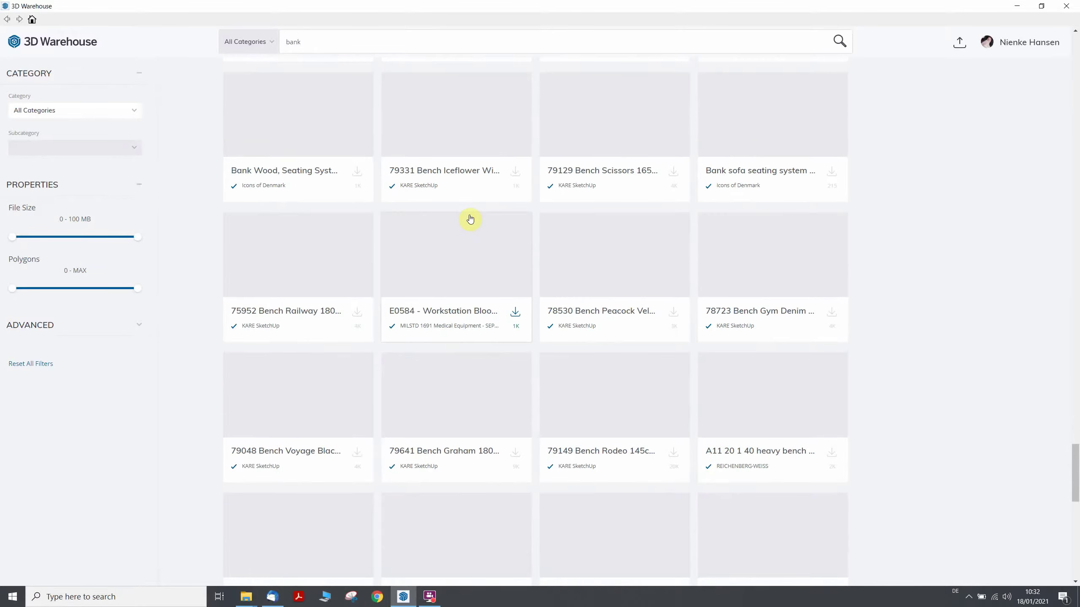
{"action": "scroll", "coordinate": [470, 219], "scroll_direction": "up", "scroll_amount": 10}
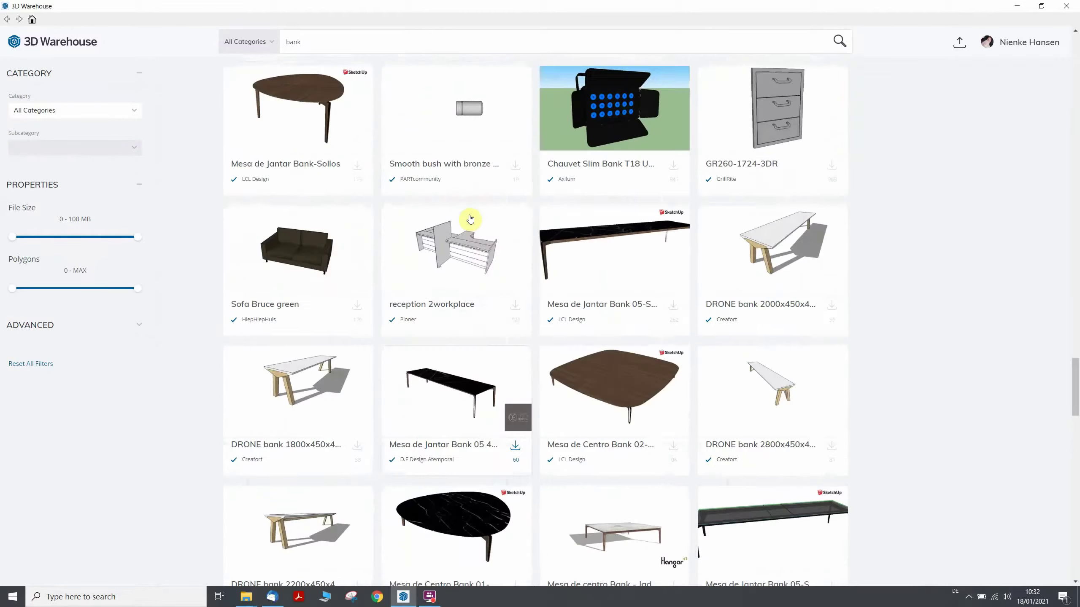
{"action": "scroll", "coordinate": [471, 219], "scroll_direction": "up", "scroll_amount": 10}
{"action": "scroll", "coordinate": [471, 219], "scroll_direction": "up", "scroll_amount": 10}
{"action": "scroll", "coordinate": [471, 218], "scroll_direction": "up", "scroll_amount": 2}
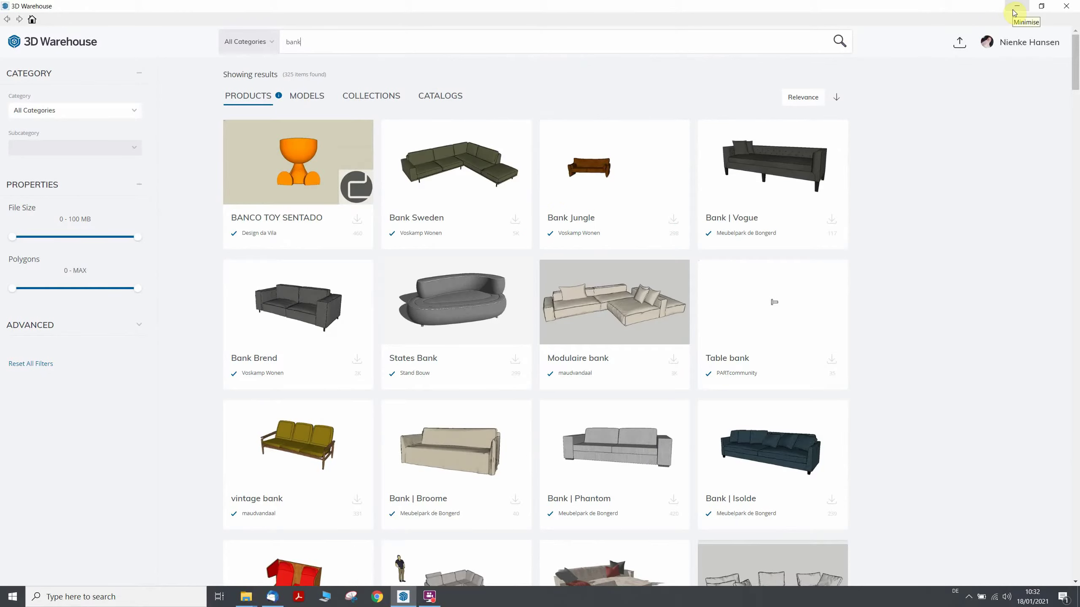
Step: Close the in-app 3D Warehouse and Google '3dwarehouse' in a new Chrome window
{"action": "left_click", "coordinate": [1067, 6]}
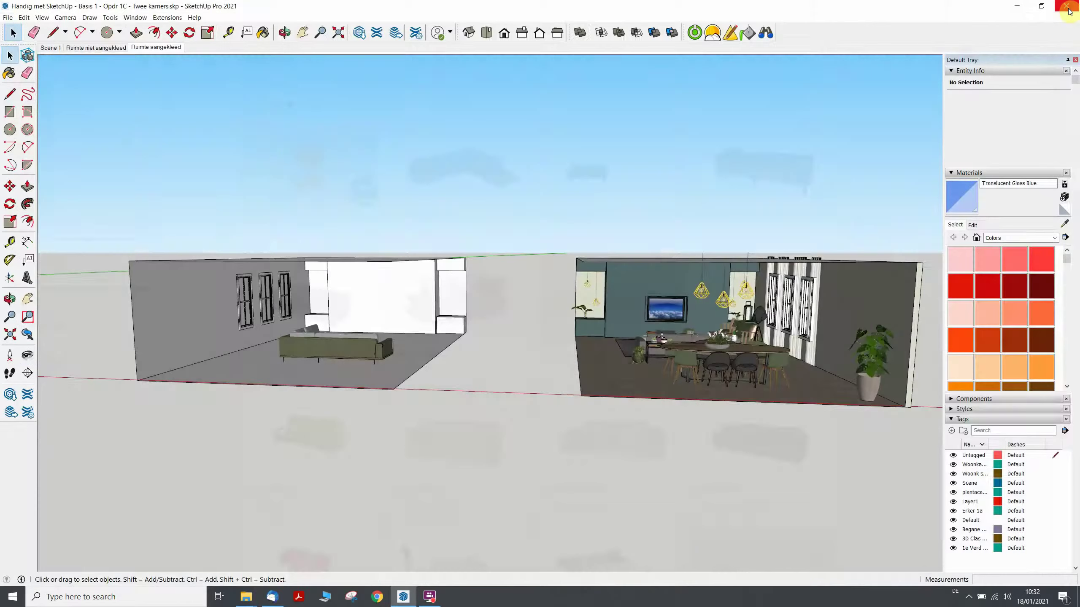
{"action": "left_click", "coordinate": [377, 597]}
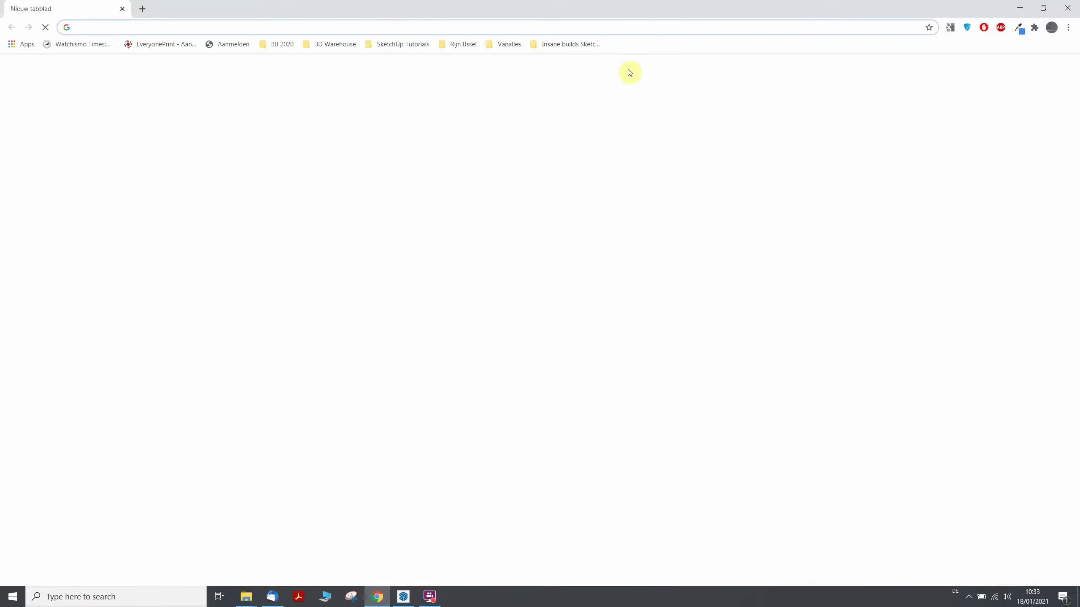
{"action": "left_click", "coordinate": [550, 29]}
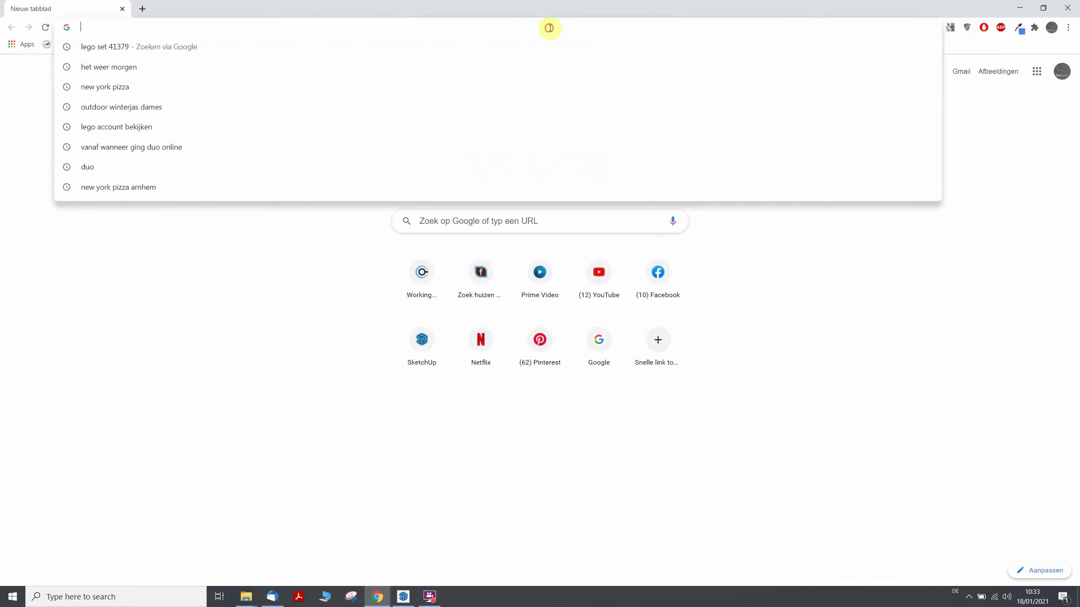
{"action": "type", "text": "3dware"}
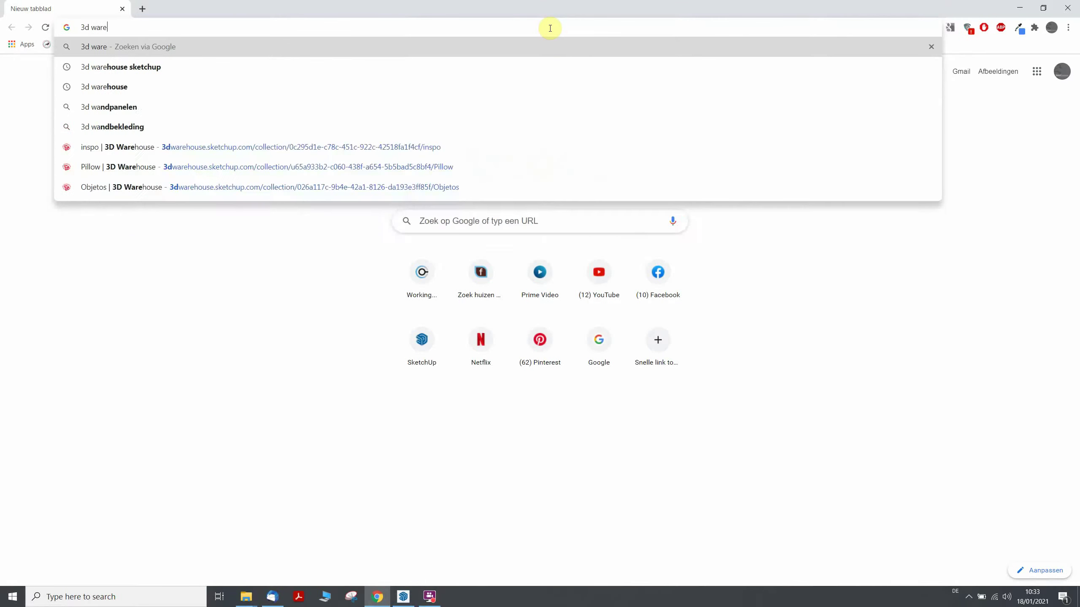
{"action": "type", "text": "house"}
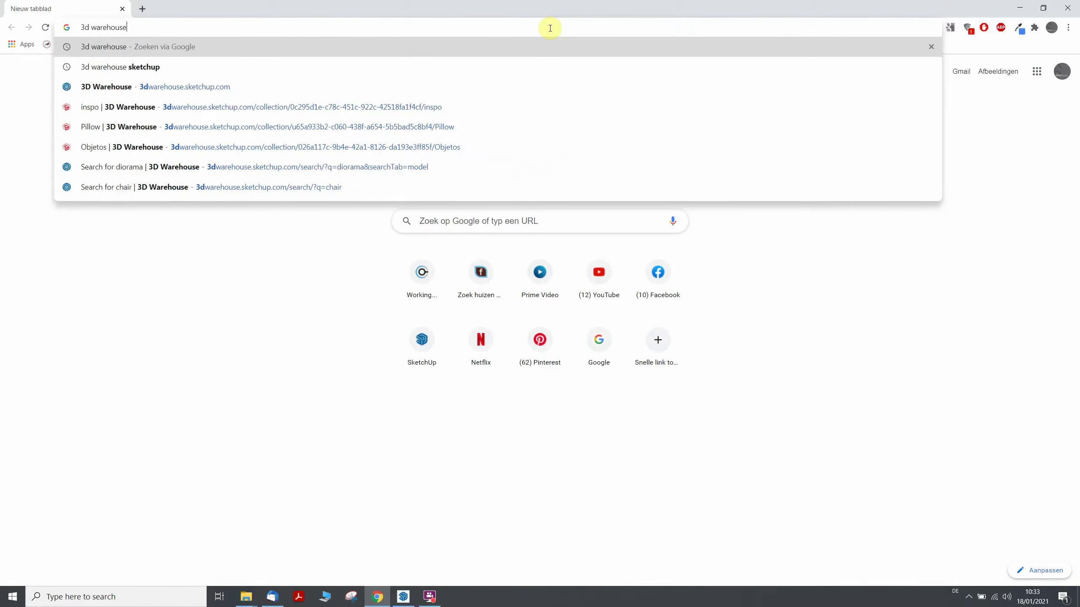
{"action": "key", "text": "Return"}
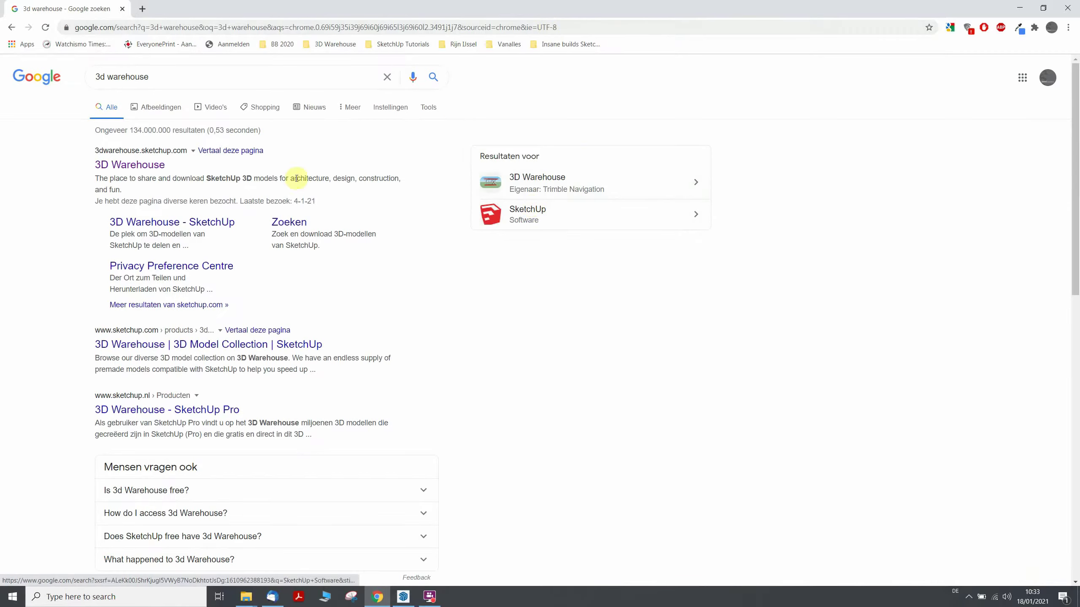
Step: Open the official 3D Warehouse site, dismiss its cookie notice, and minimize SketchUp to show the desktop
{"action": "left_click", "coordinate": [130, 165]}
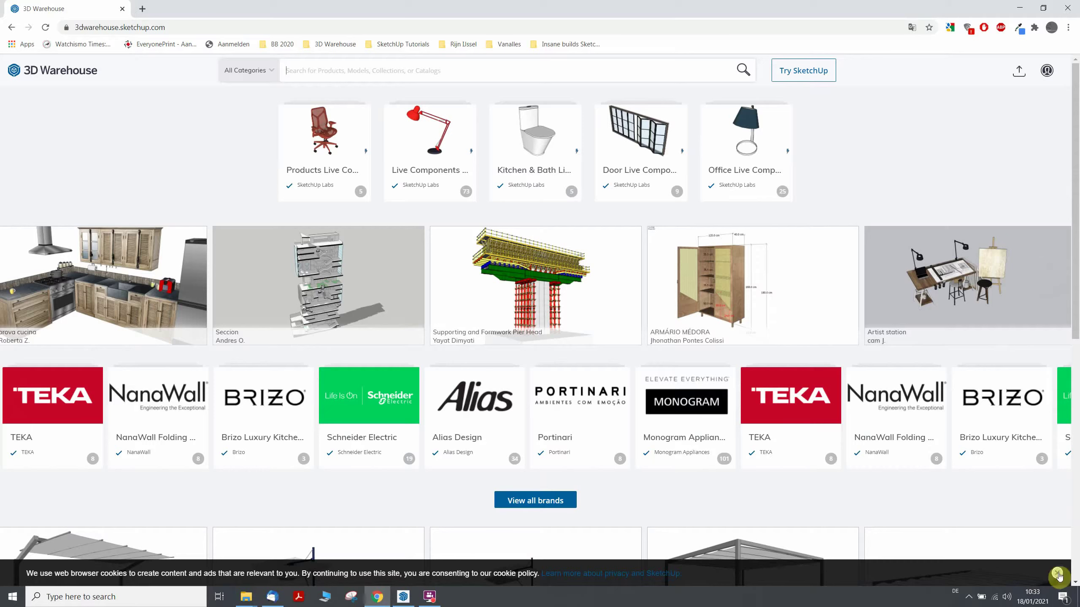
{"action": "left_click", "coordinate": [1057, 573]}
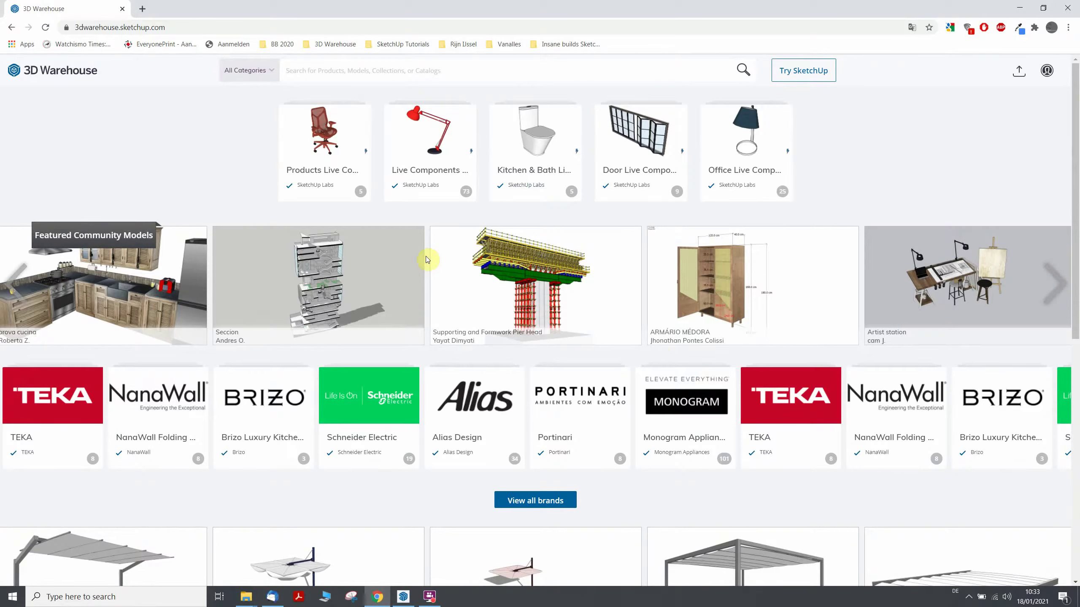
{"action": "left_click", "coordinate": [245, 597]}
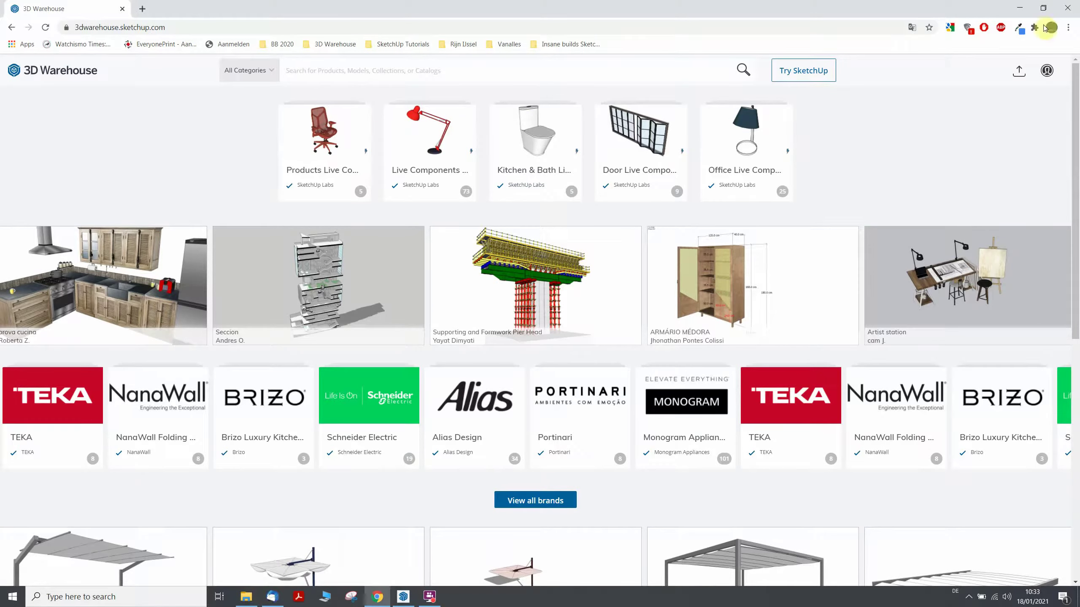
{"action": "left_click", "coordinate": [1020, 8]}
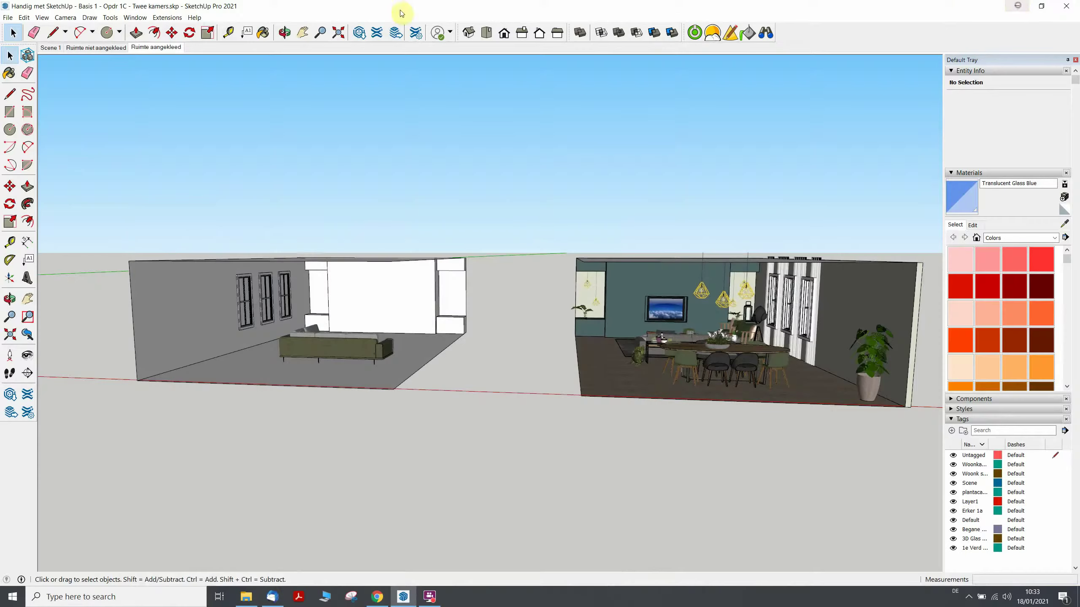
{"action": "left_click", "coordinate": [1018, 5]}
Step: Browse This PC > E: > company folder > Archief > Archief Google sketchup > Meubels, then minimize Explorer
{"action": "double_click", "coordinate": [64, 19]}
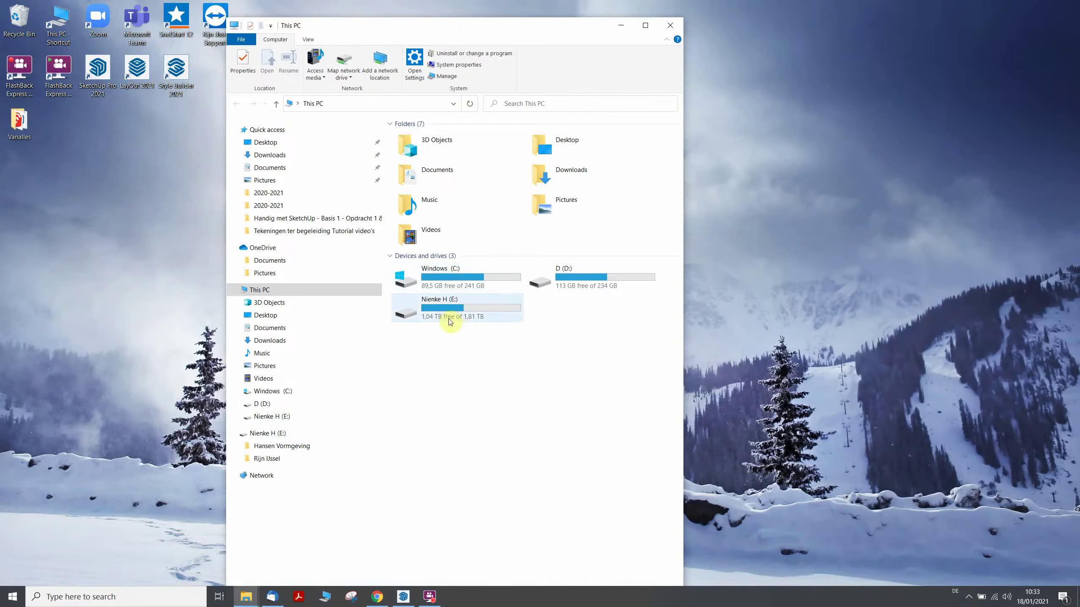
{"action": "double_click", "coordinate": [450, 321]}
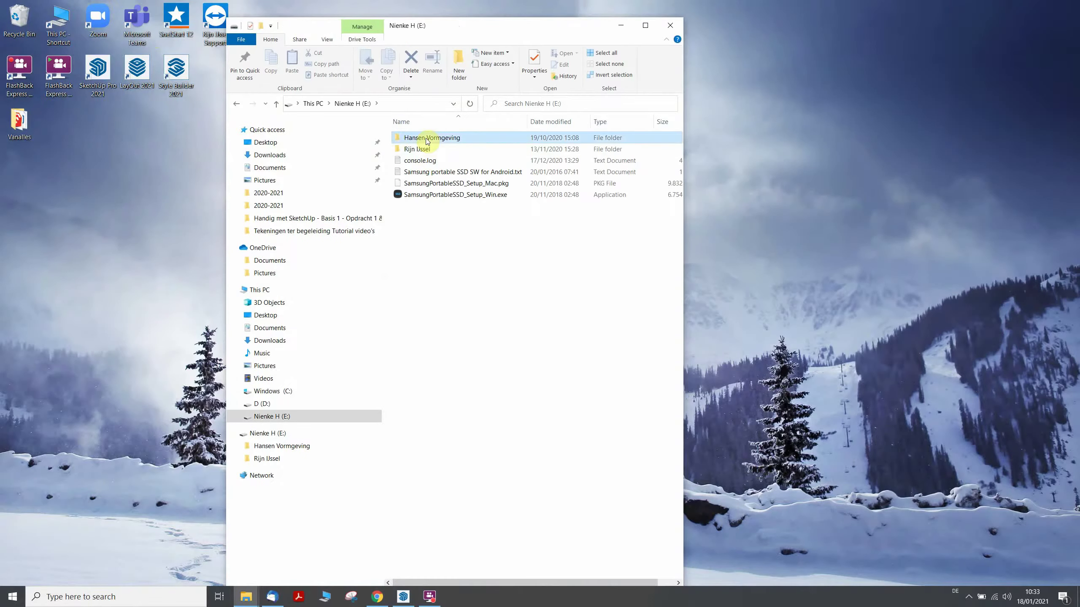
{"action": "double_click", "coordinate": [427, 140]}
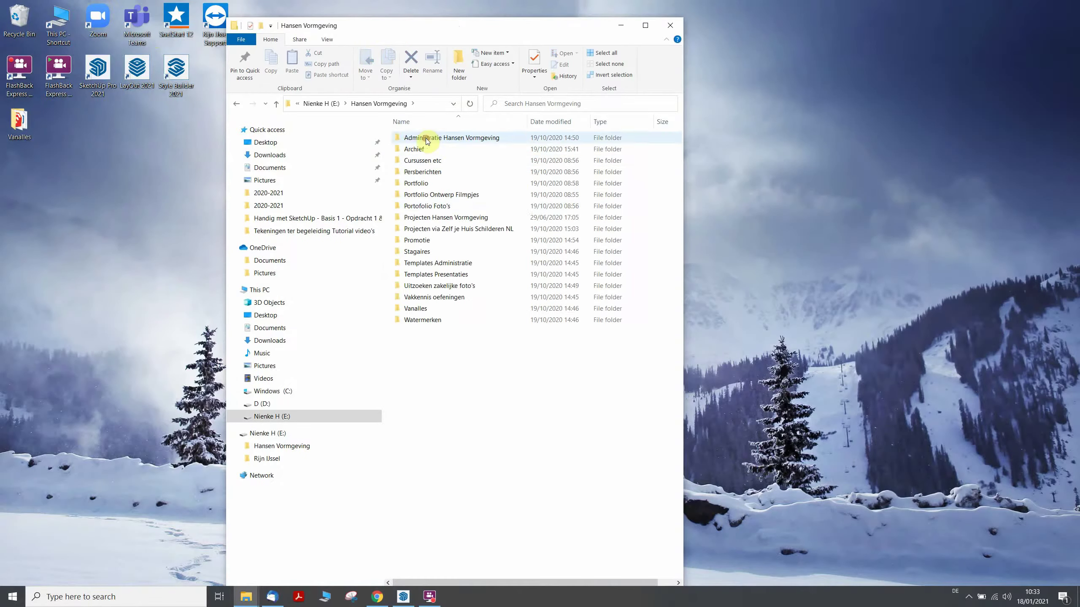
{"action": "left_click", "coordinate": [646, 26]}
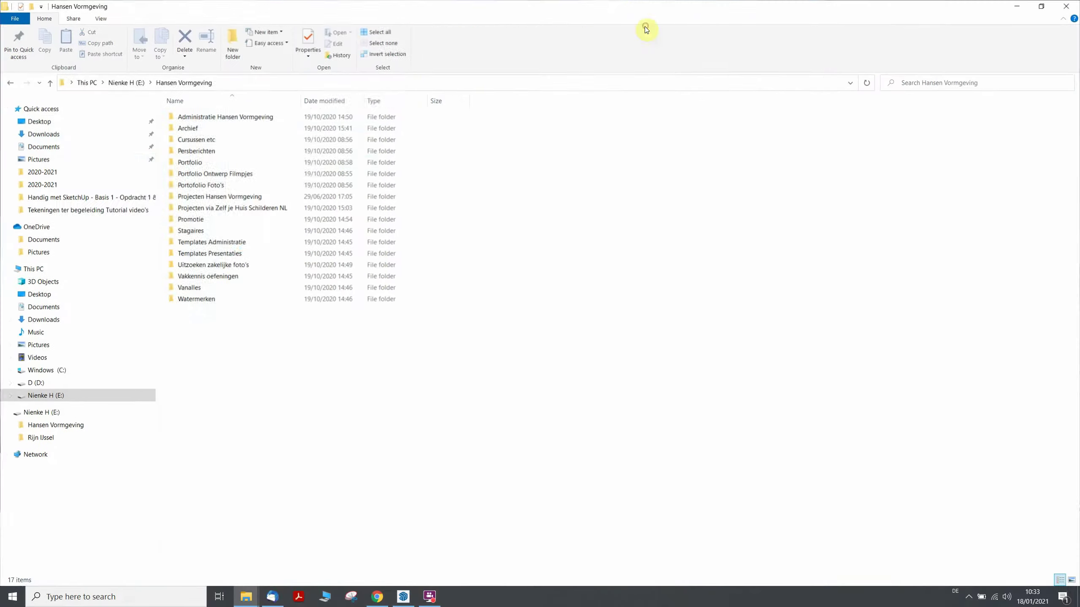
{"action": "double_click", "coordinate": [188, 130]}
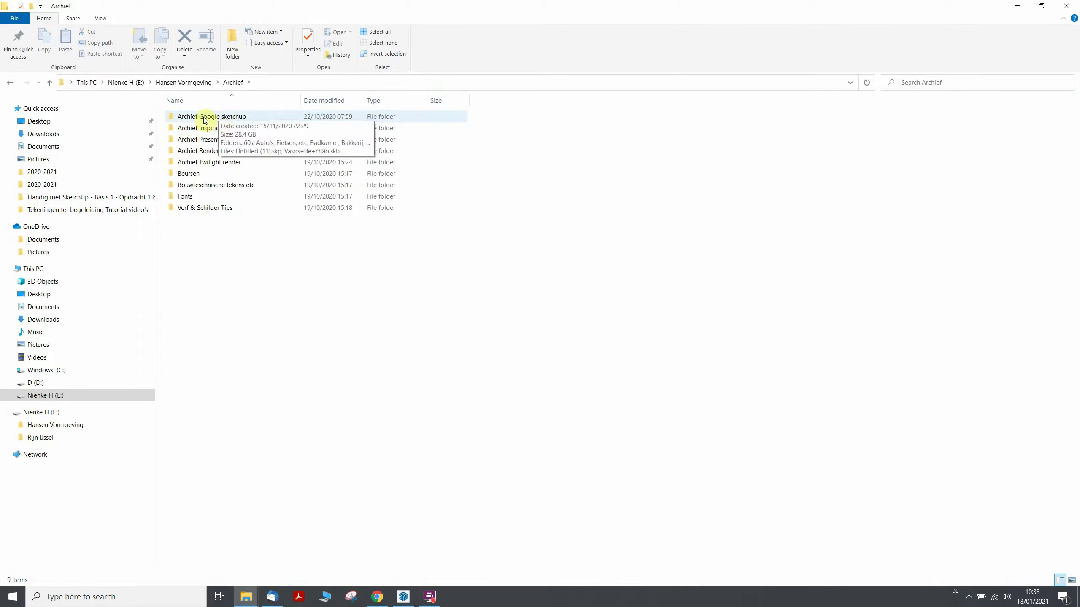
{"action": "double_click", "coordinate": [202, 117]}
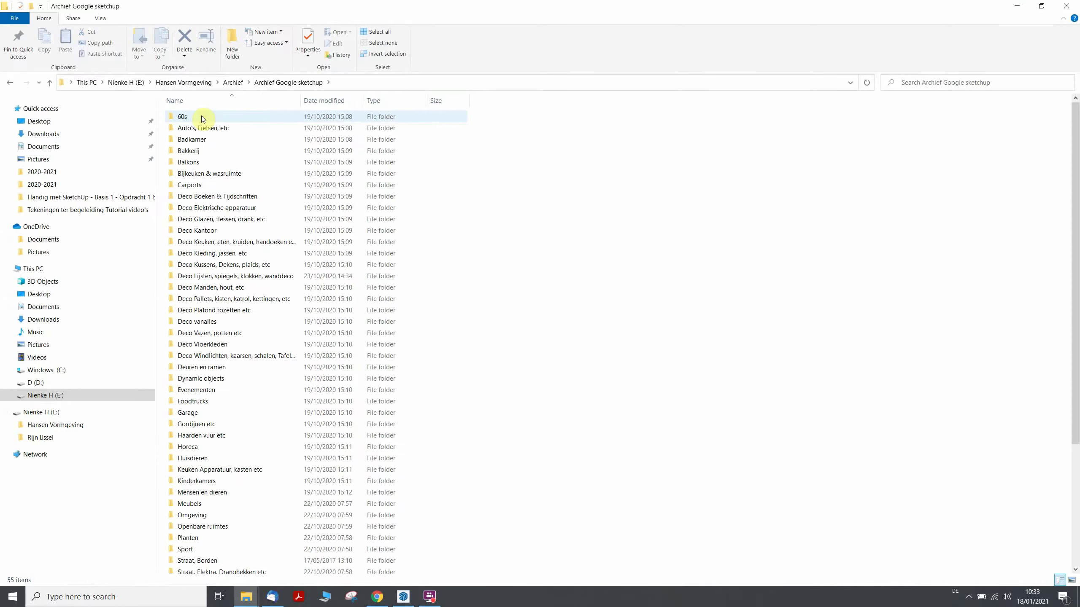
{"action": "scroll", "coordinate": [241, 459], "scroll_direction": "down", "scroll_amount": 5}
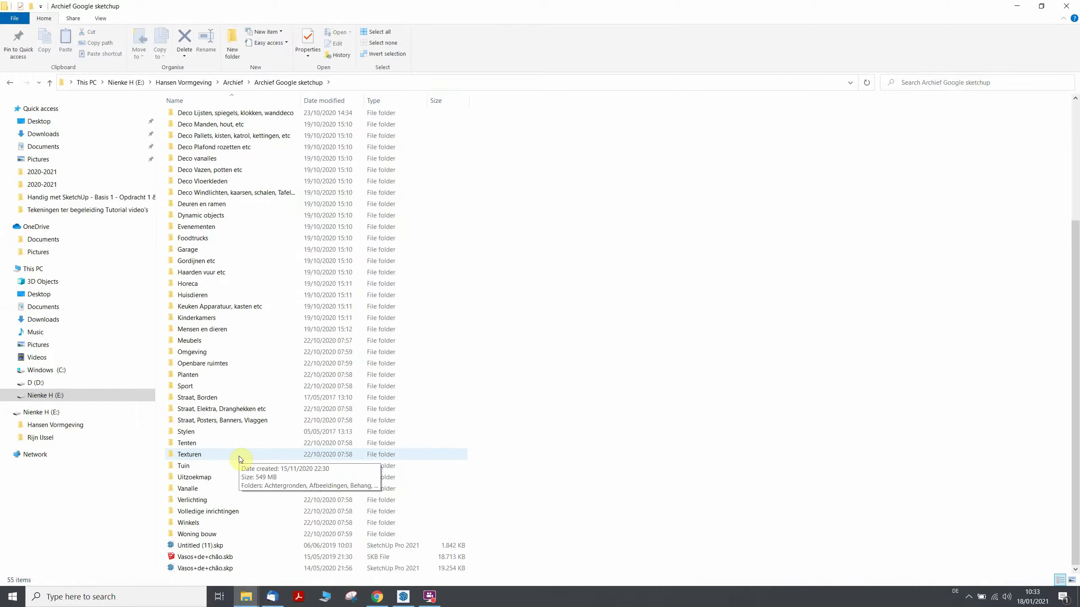
{"action": "scroll", "coordinate": [240, 459], "scroll_direction": "up", "scroll_amount": 5}
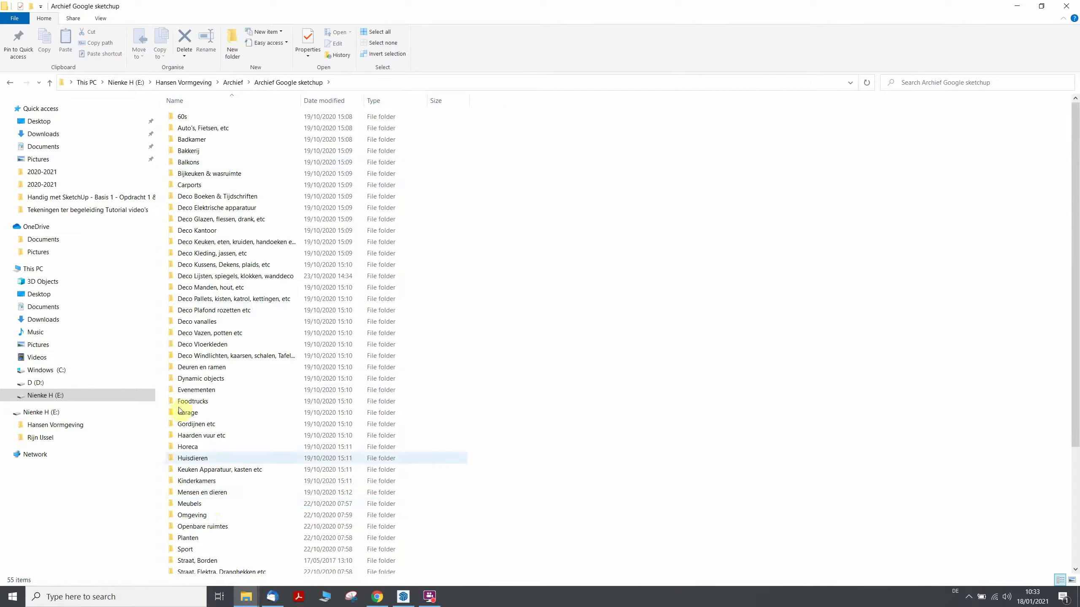
{"action": "double_click", "coordinate": [226, 506]}
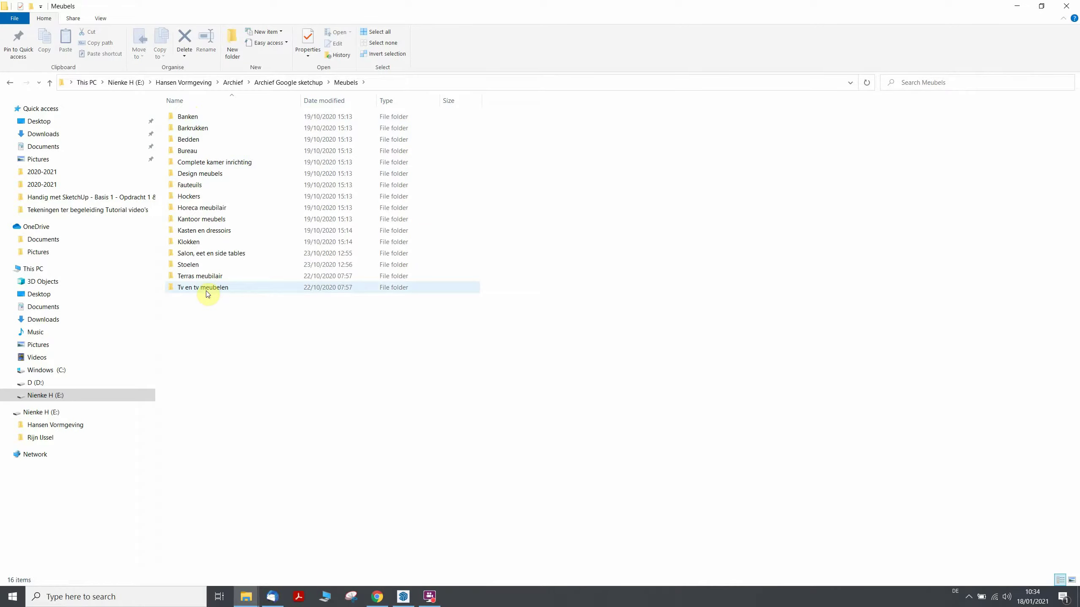
{"action": "left_click", "coordinate": [1019, 5]}
Step: Search 3D Warehouse in Chrome for 'bank' and scroll through the 325 results
{"action": "left_click", "coordinate": [378, 602]}
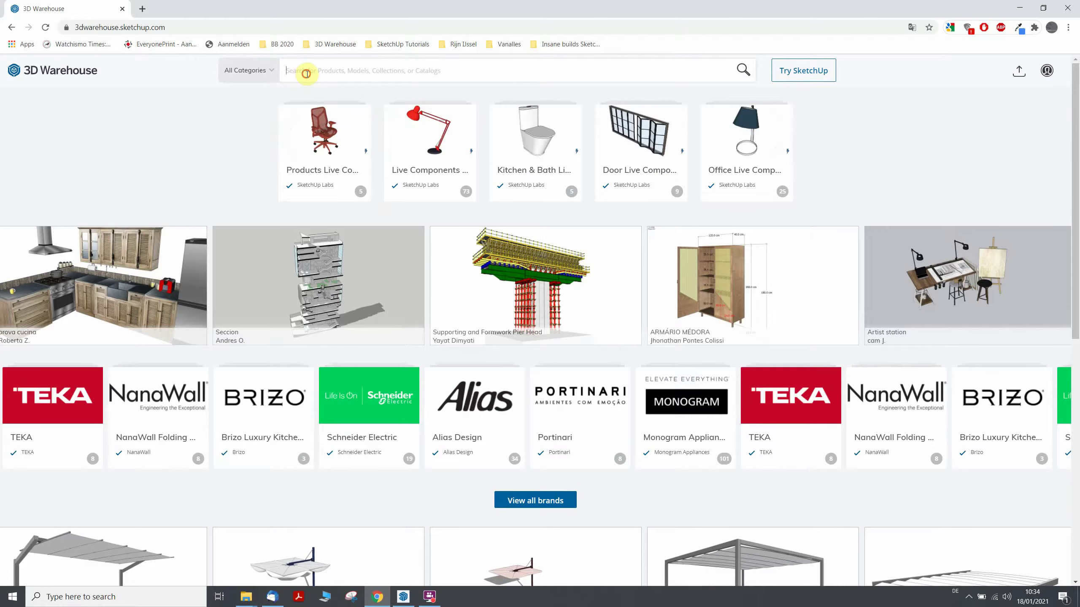
{"action": "type", "text": "bank"}
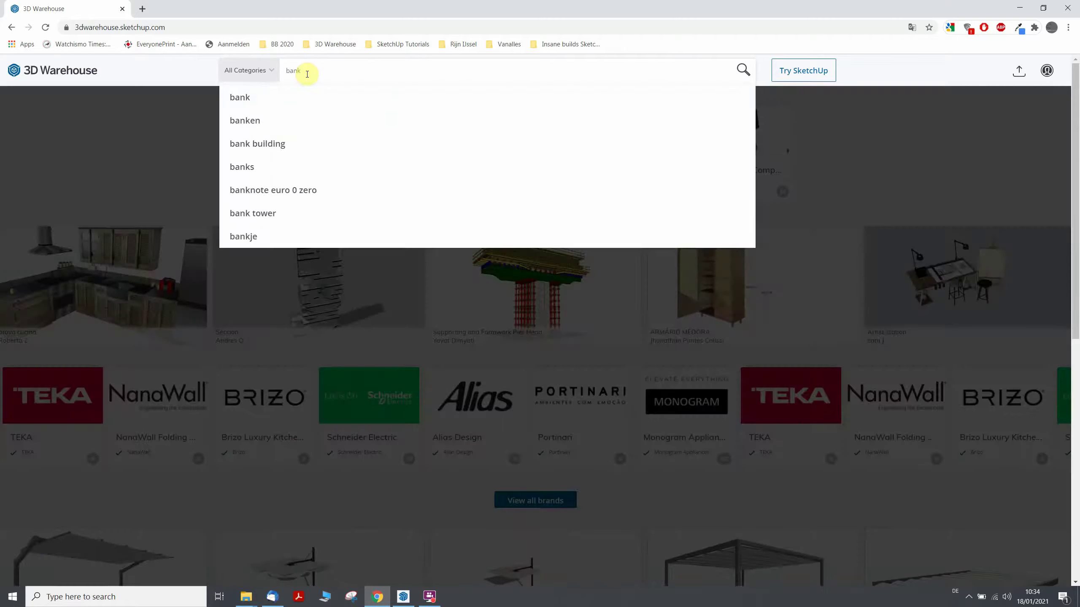
{"action": "key", "text": "Return"}
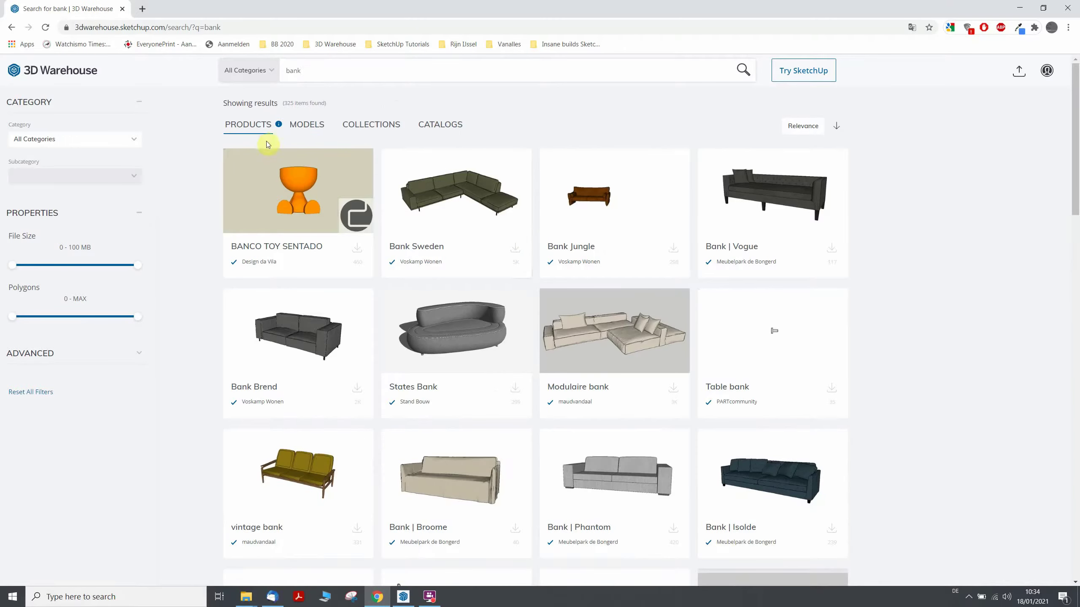
{"action": "scroll", "coordinate": [539, 277], "scroll_direction": "down", "scroll_amount": 10}
{"action": "scroll", "coordinate": [539, 278], "scroll_direction": "down", "scroll_amount": 5}
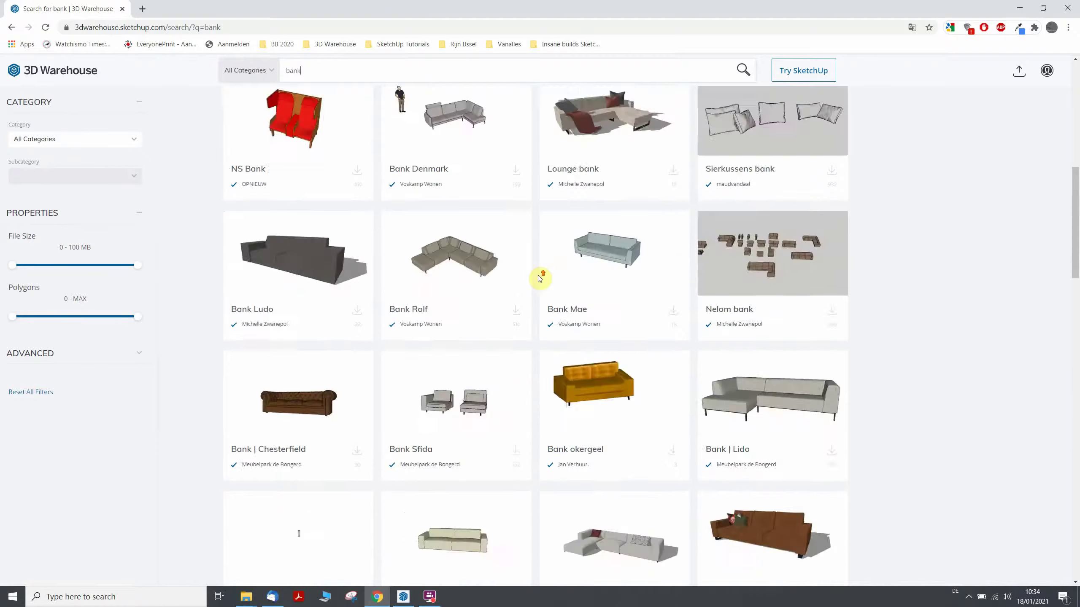
{"action": "scroll", "coordinate": [539, 279], "scroll_direction": "up", "scroll_amount": 15}
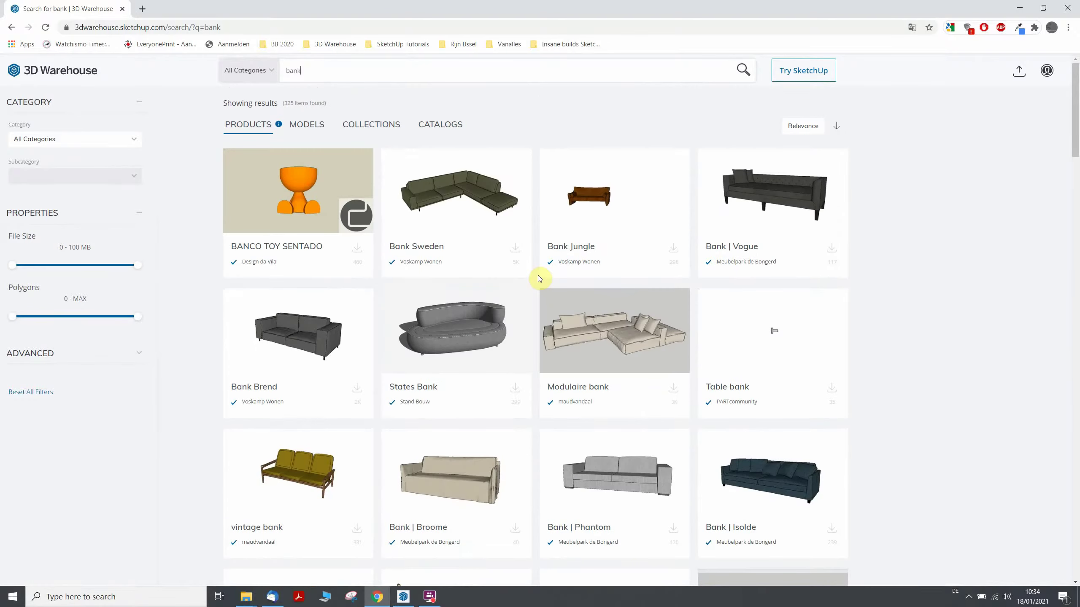
{"action": "scroll", "coordinate": [539, 279], "scroll_direction": "down", "scroll_amount": 3}
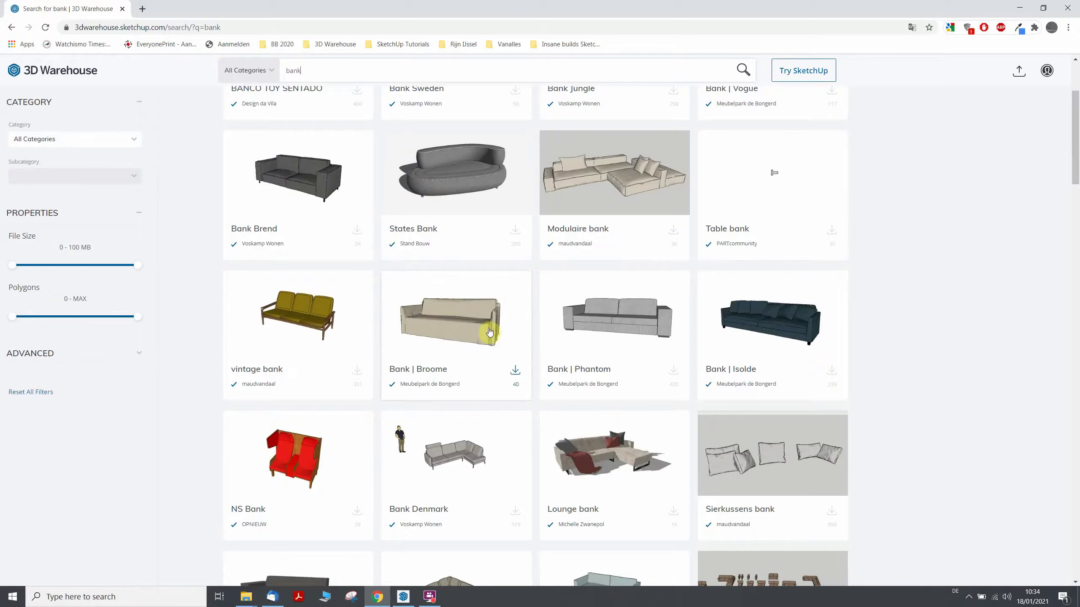
{"action": "scroll", "coordinate": [493, 307], "scroll_direction": "up", "scroll_amount": 3}
{"action": "scroll", "coordinate": [748, 410], "scroll_direction": "down", "scroll_amount": 10}
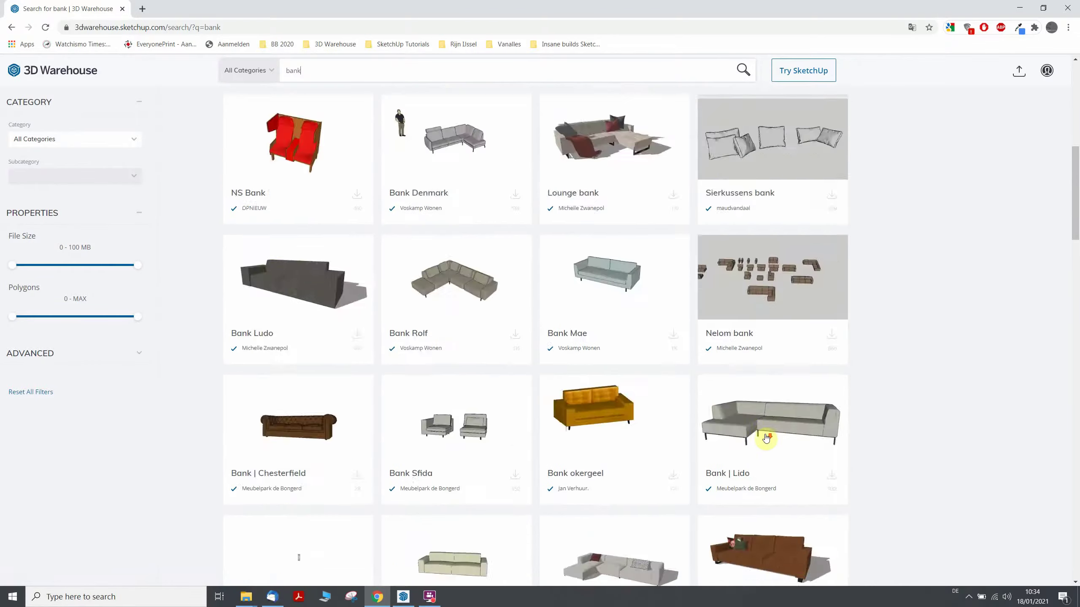
{"action": "scroll", "coordinate": [764, 436], "scroll_direction": "down", "scroll_amount": 5}
{"action": "scroll", "coordinate": [764, 438], "scroll_direction": "up", "scroll_amount": 10}
{"action": "scroll", "coordinate": [670, 301], "scroll_direction": "up", "scroll_amount": 5}
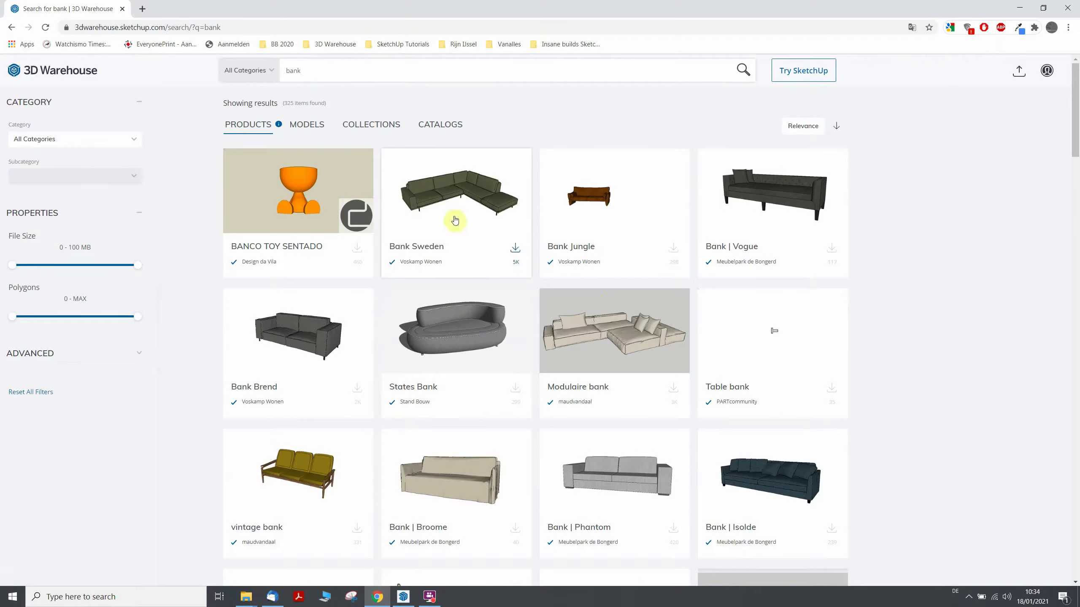
Step: Open Bank Sweden's download and sign in to the SketchUp account using the saved password
{"action": "left_click", "coordinate": [515, 252]}
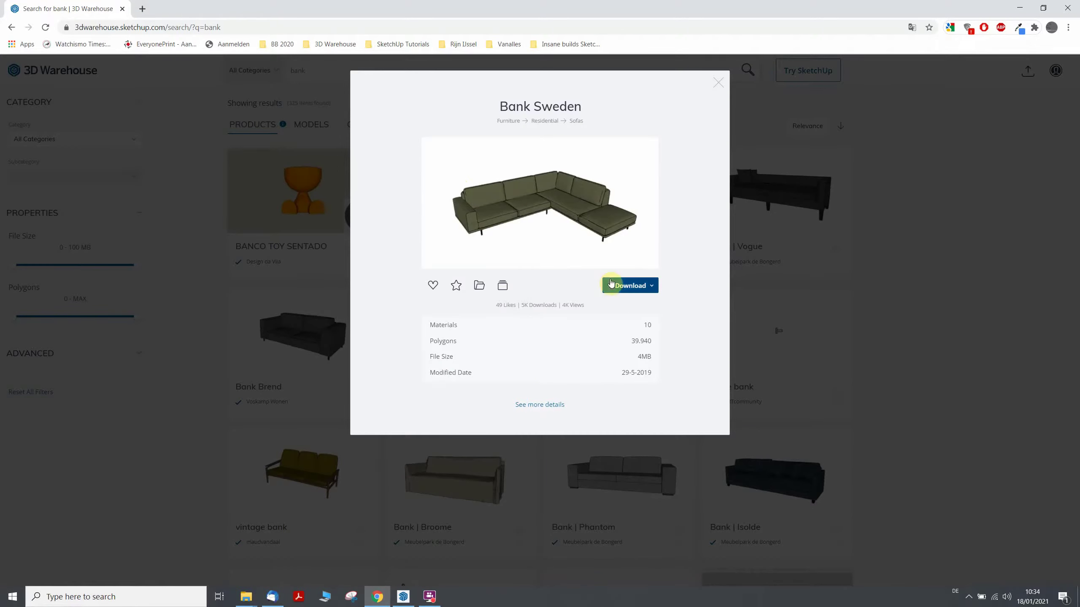
{"action": "left_click", "coordinate": [610, 284]}
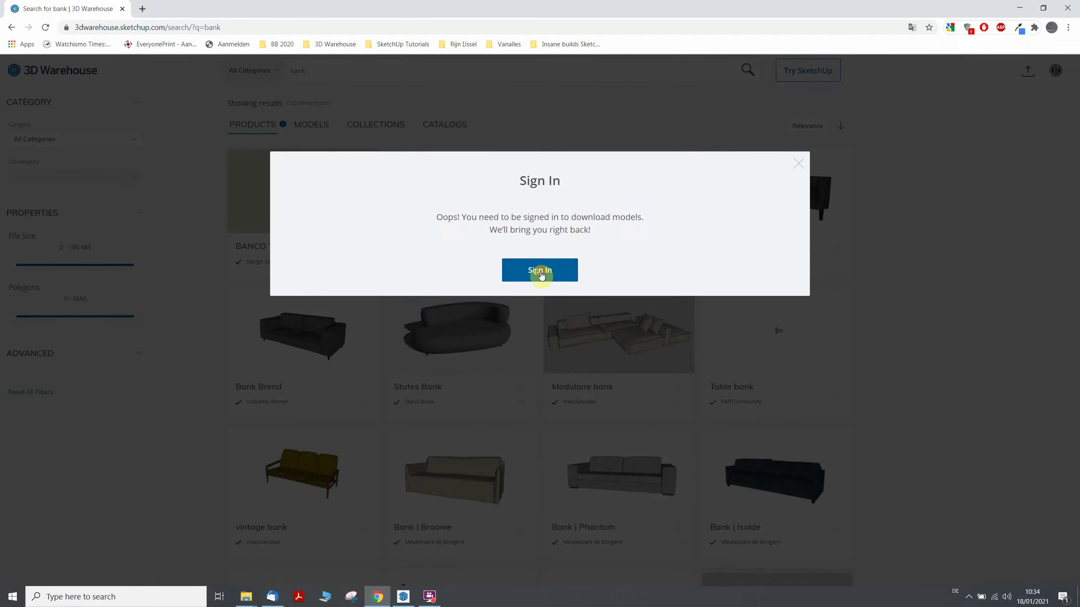
{"action": "left_click", "coordinate": [540, 272]}
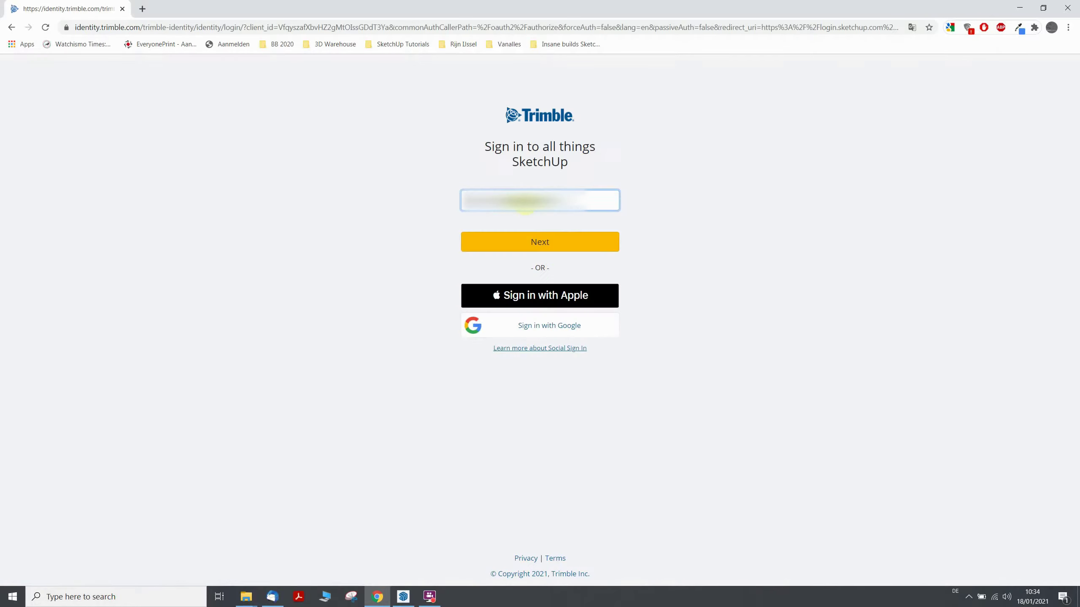
{"action": "left_click", "coordinate": [535, 241]}
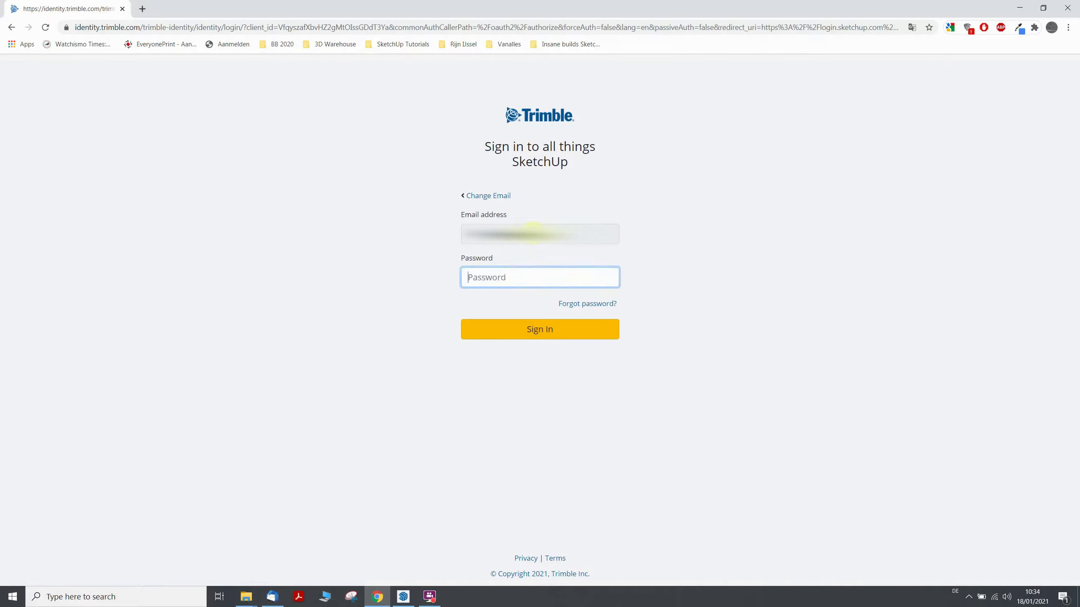
{"action": "type", "text": "1"}
{"action": "key", "text": "BackSpace"}
{"action": "key", "text": "BackSpace"}
{"action": "key", "text": "BackSpace"}
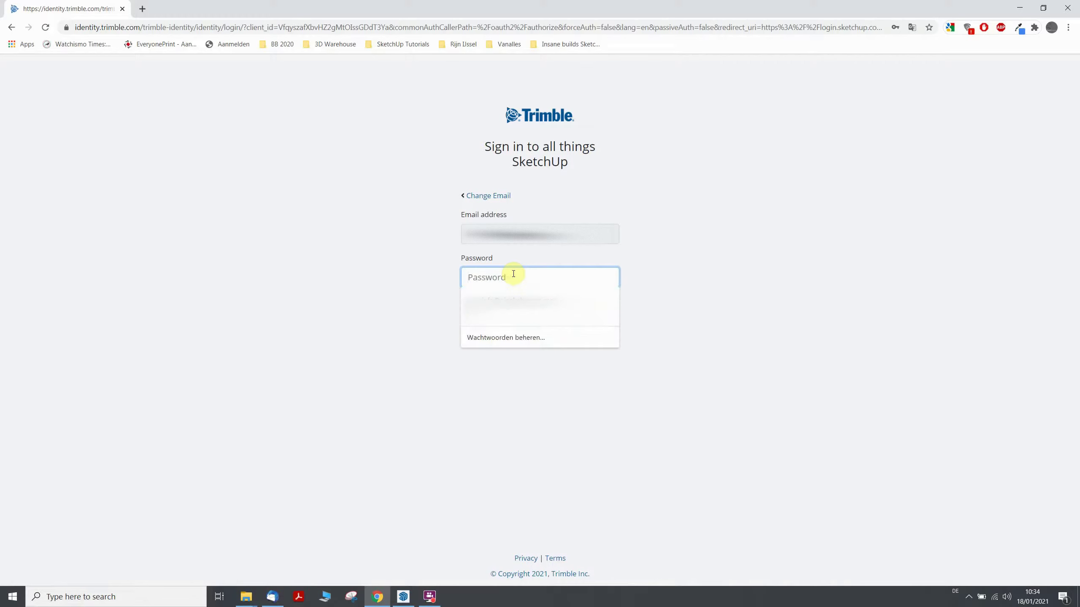
{"action": "left_click", "coordinate": [511, 294]}
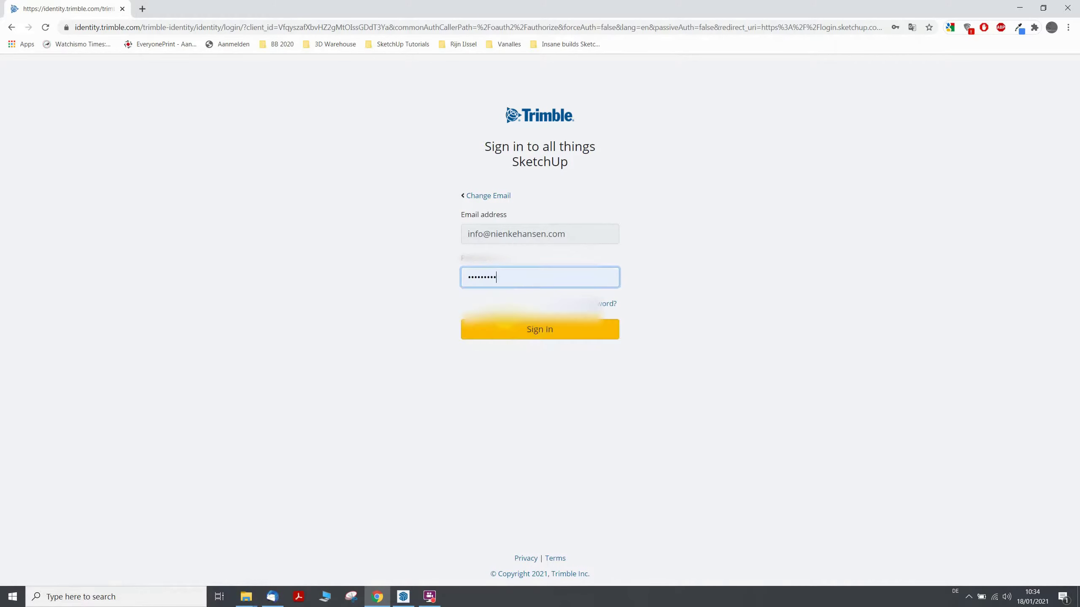
{"action": "left_click", "coordinate": [541, 336]}
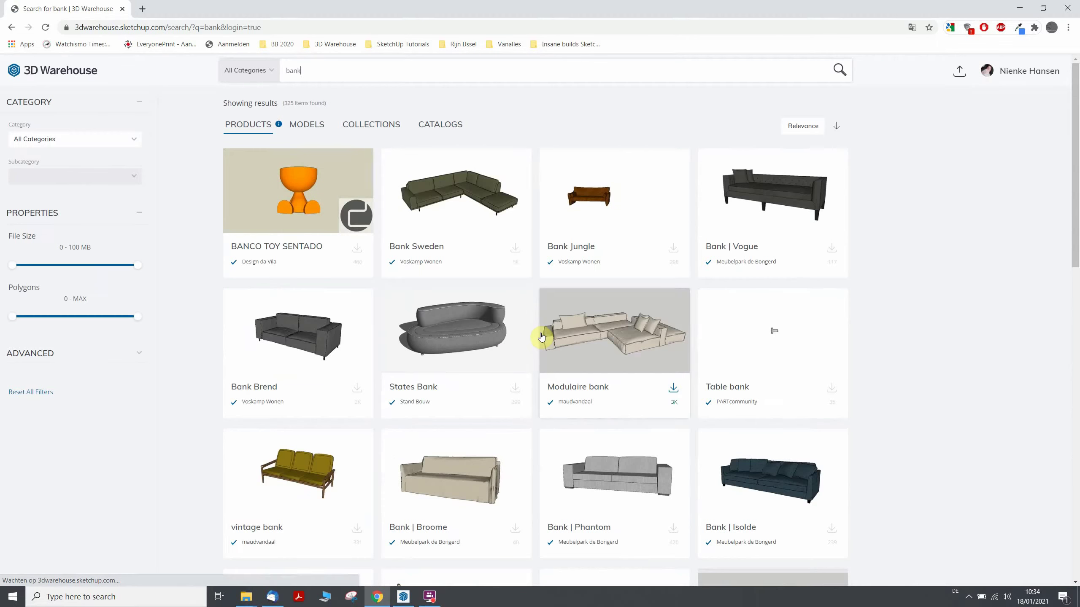
Step: Save Bank Sweden as a SketchUp 2020 model into Archief Google sketchup > Meubels > Banken
{"action": "left_click", "coordinate": [515, 249]}
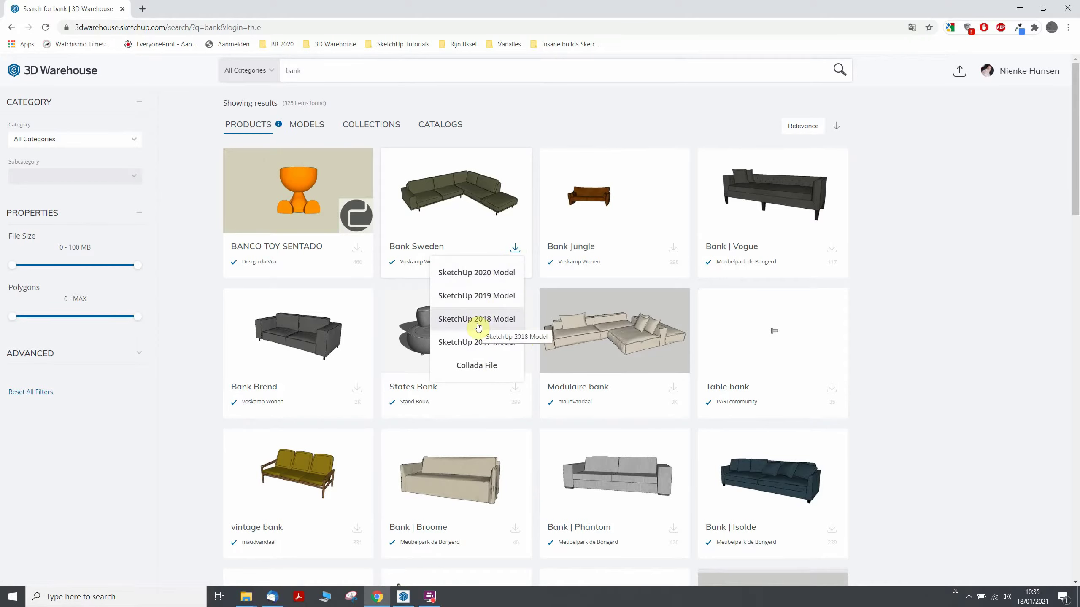
{"action": "left_click", "coordinate": [486, 275]}
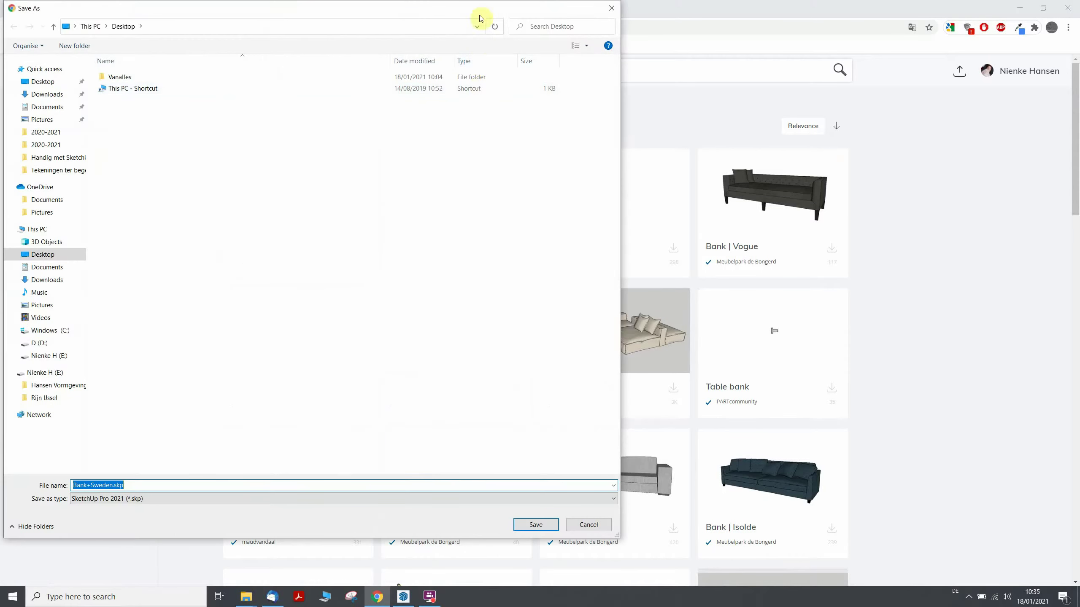
{"action": "left_click_drag", "start_coordinate": [477, 7], "coordinate": [771, 23]}
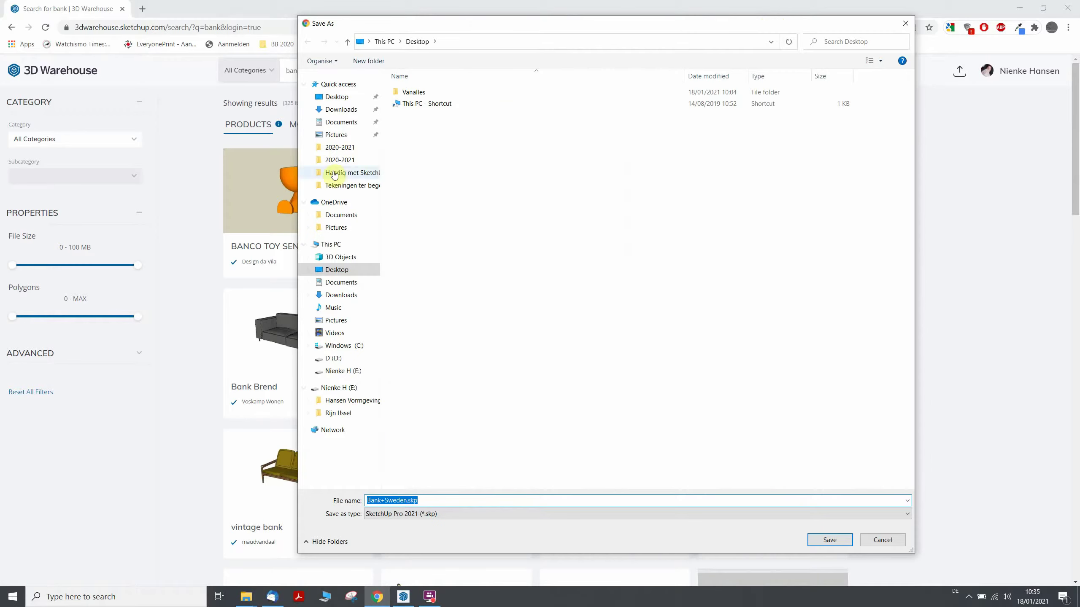
{"action": "left_click", "coordinate": [336, 401]}
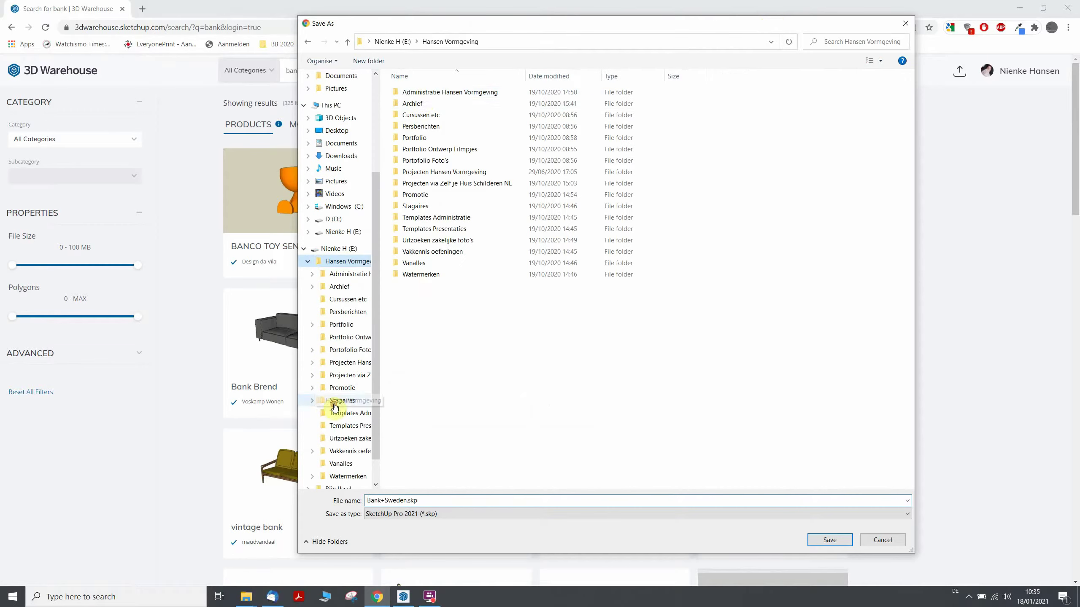
{"action": "double_click", "coordinate": [422, 101]}
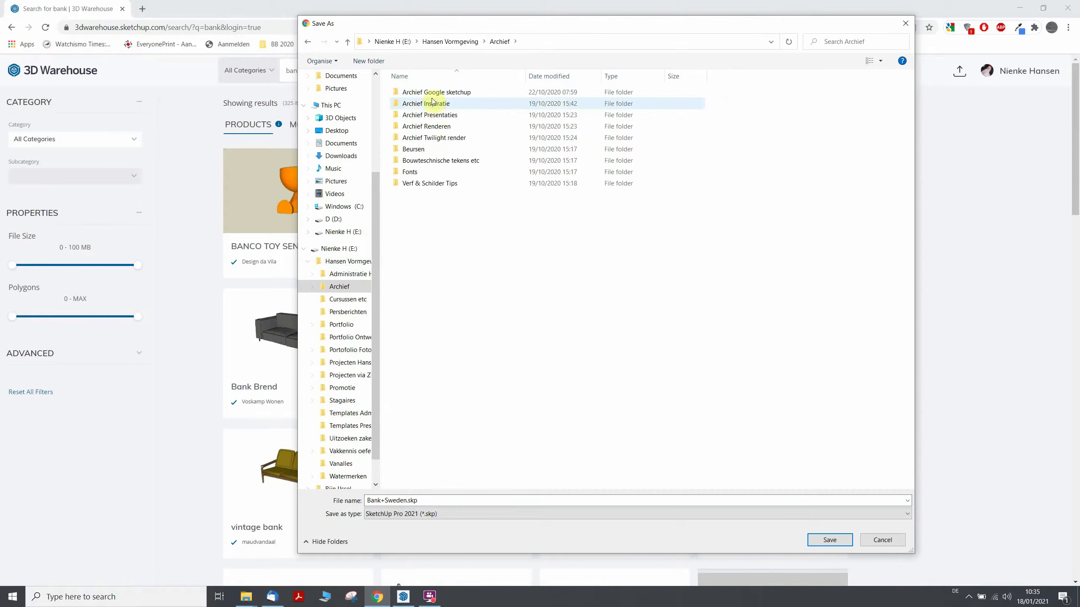
{"action": "left_click", "coordinate": [432, 96]}
{"action": "double_click", "coordinate": [432, 96]}
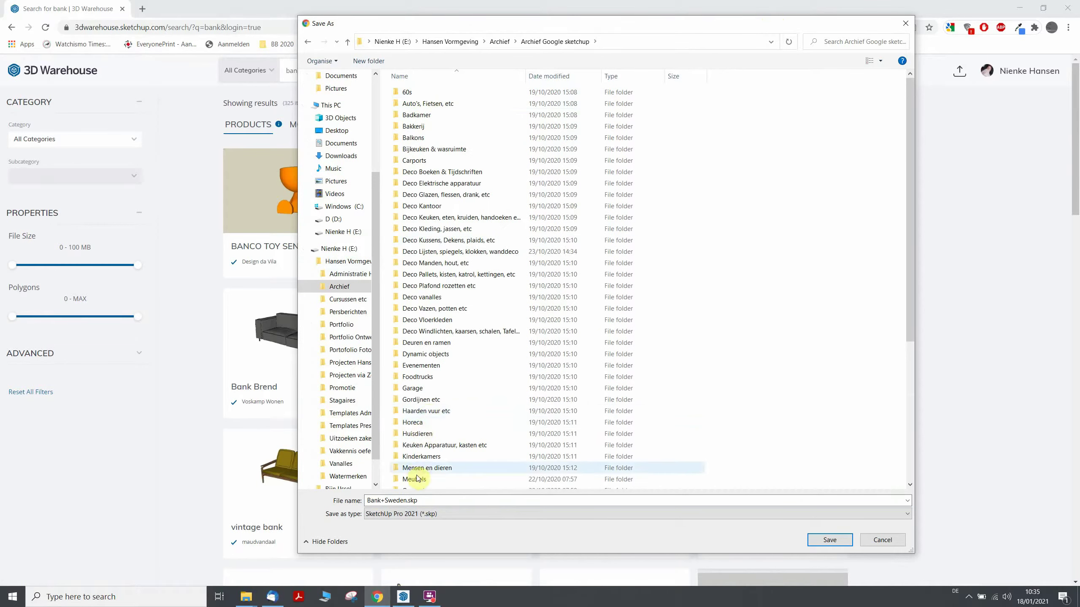
{"action": "left_click", "coordinate": [416, 479]}
{"action": "double_click", "coordinate": [416, 479]}
{"action": "double_click", "coordinate": [415, 92]}
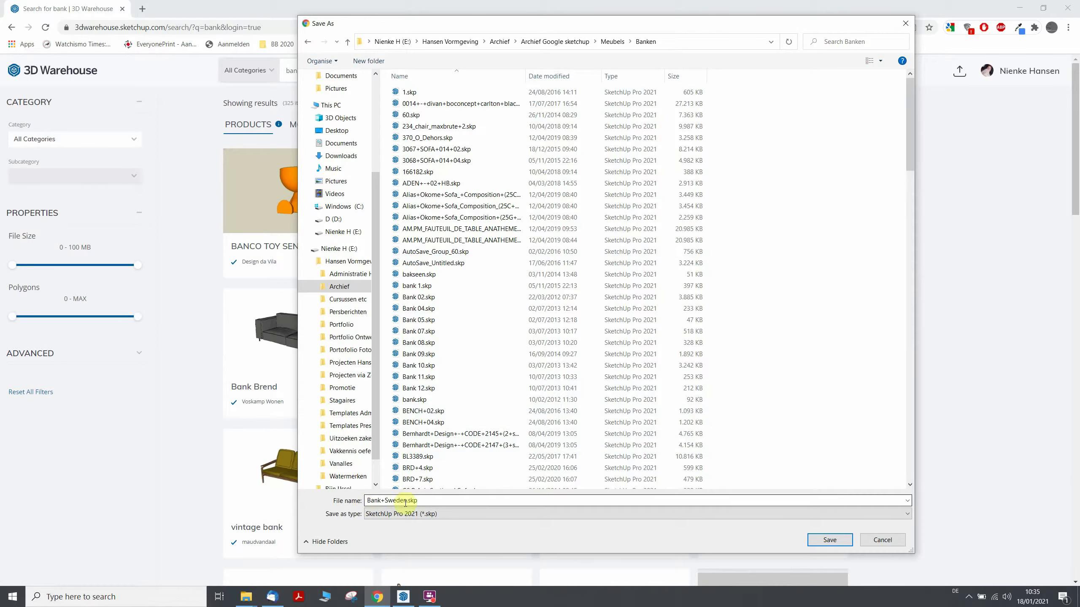
{"action": "left_click", "coordinate": [828, 541]}
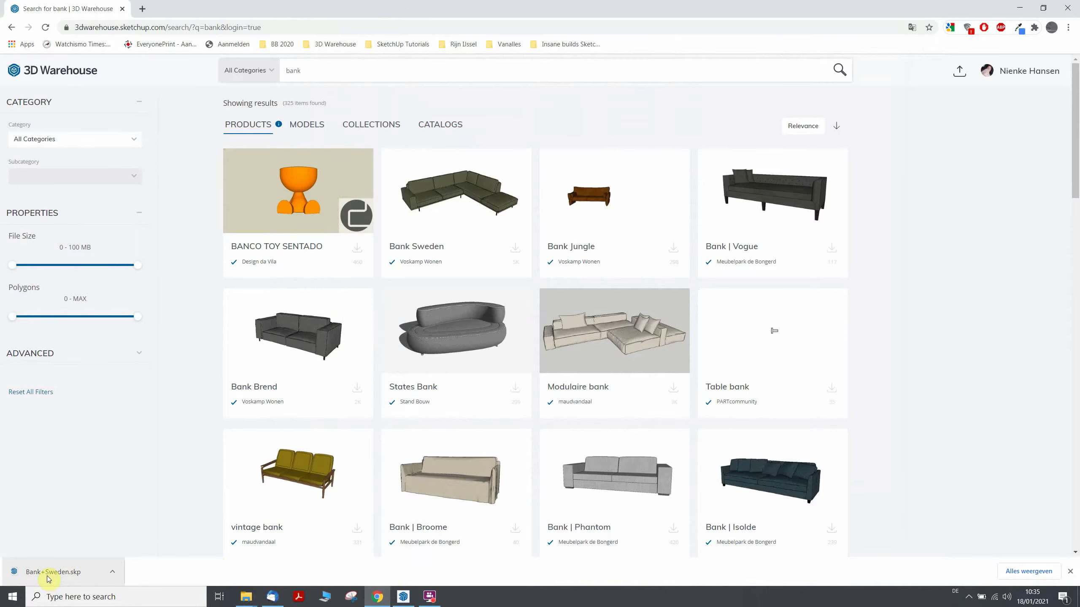
{"action": "mouse_move", "coordinate": [246, 596]}
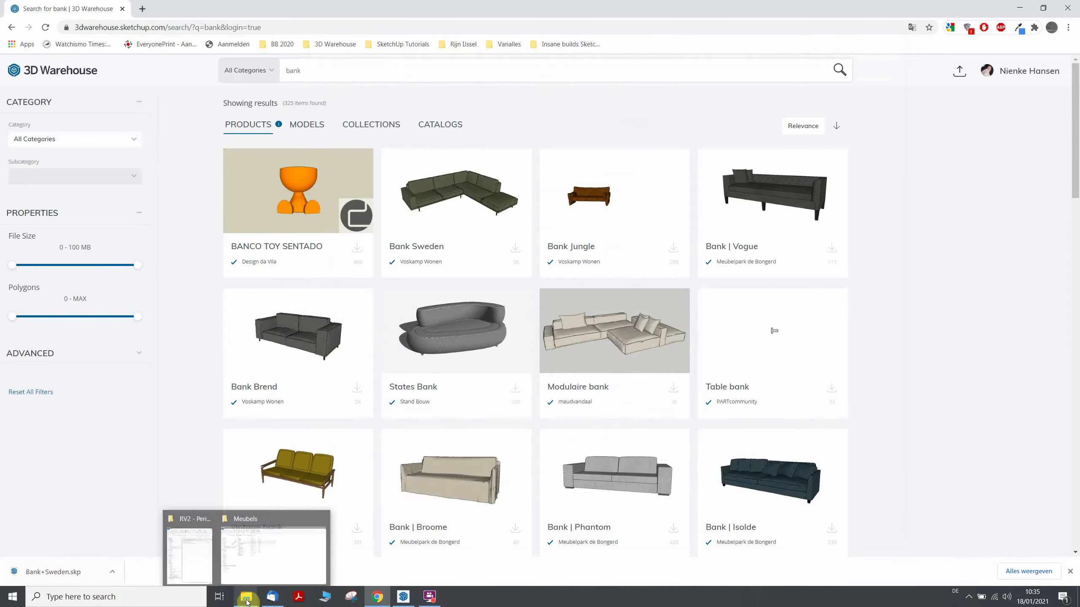
Step: Show the Banken folder in List view to confirm Bank+Sweden.skp (4.51 MB), then minimize Explorer
{"action": "left_click", "coordinate": [255, 557]}
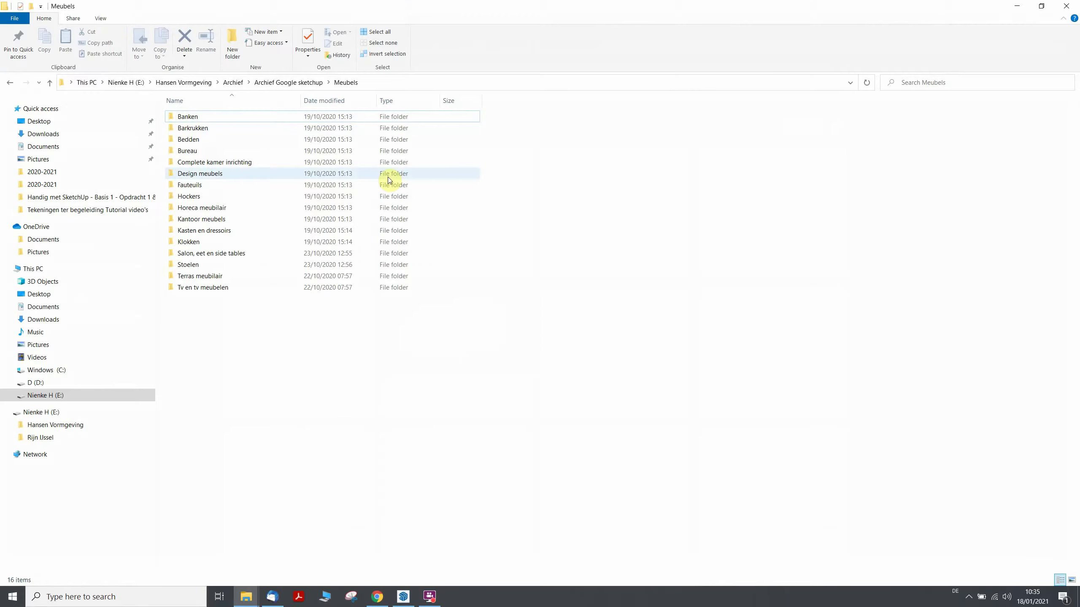
{"action": "double_click", "coordinate": [182, 120]}
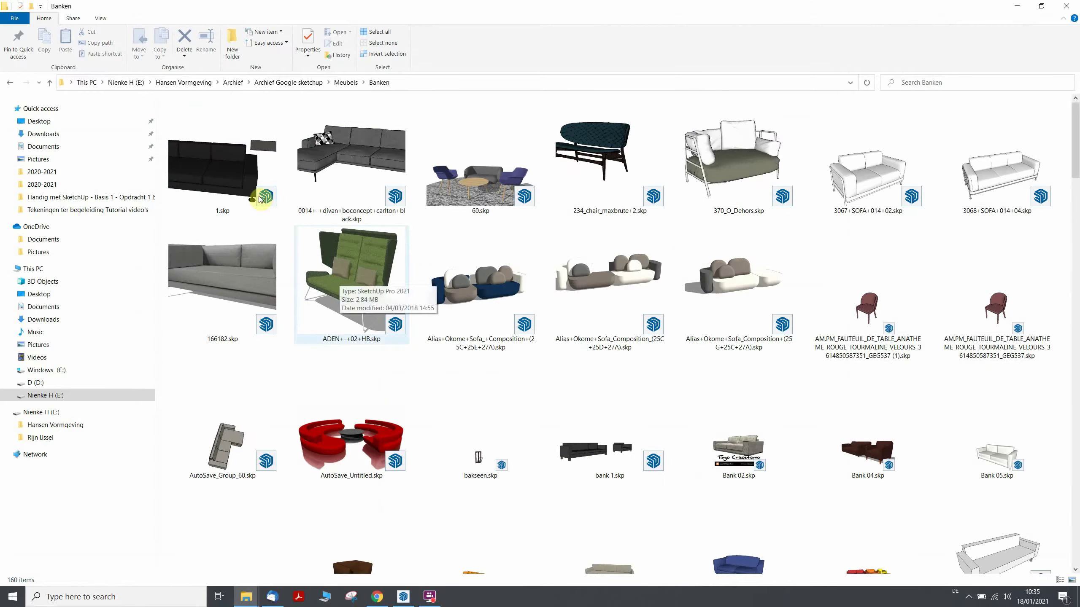
{"action": "left_click", "coordinate": [100, 19]}
{"action": "left_click", "coordinate": [160, 43]}
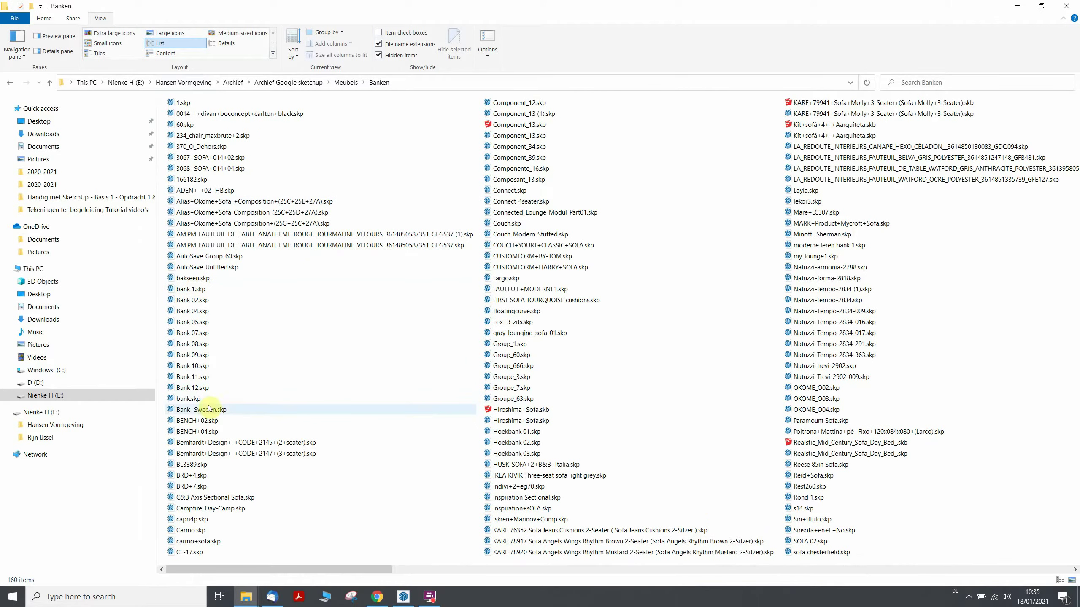
{"action": "mouse_move", "coordinate": [200, 410]}
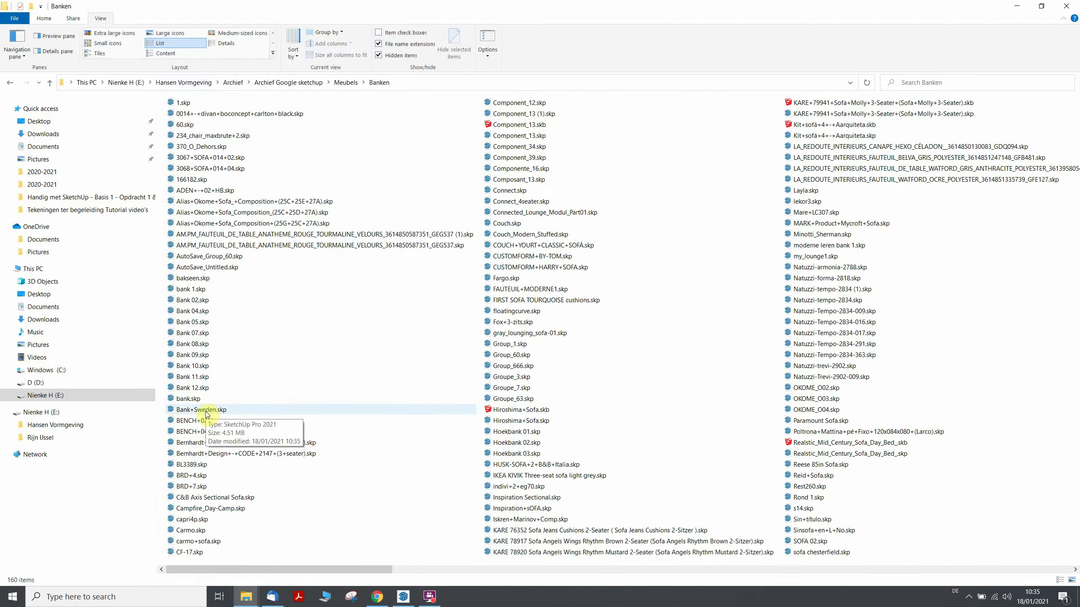
{"action": "left_click", "coordinate": [1017, 6]}
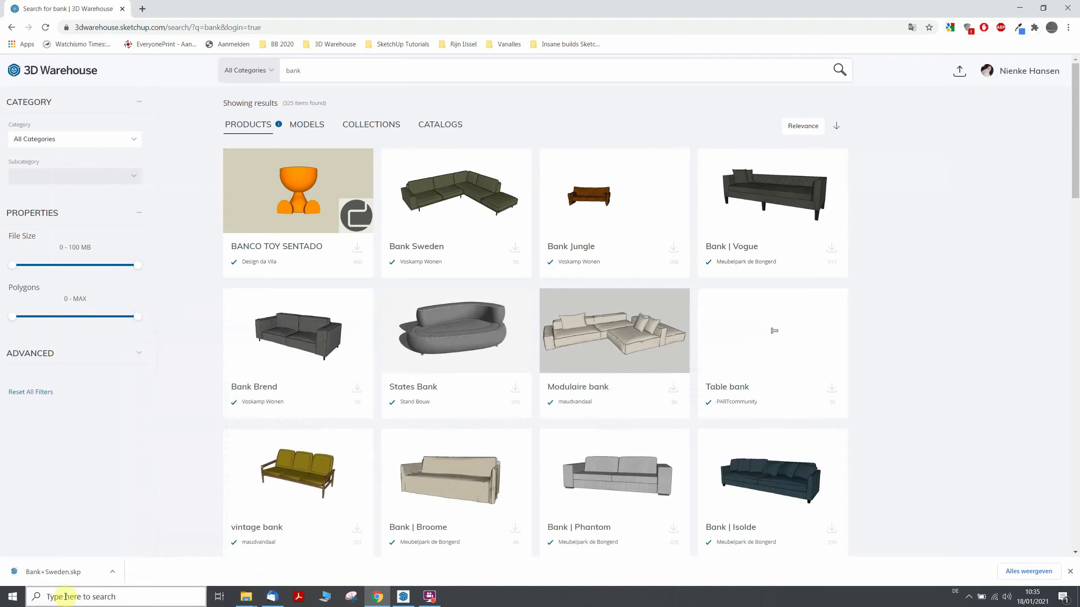
Step: Open the downloaded Bank+Sweden.skp, dismiss the version notice and zoom out
{"action": "left_click", "coordinate": [55, 571]}
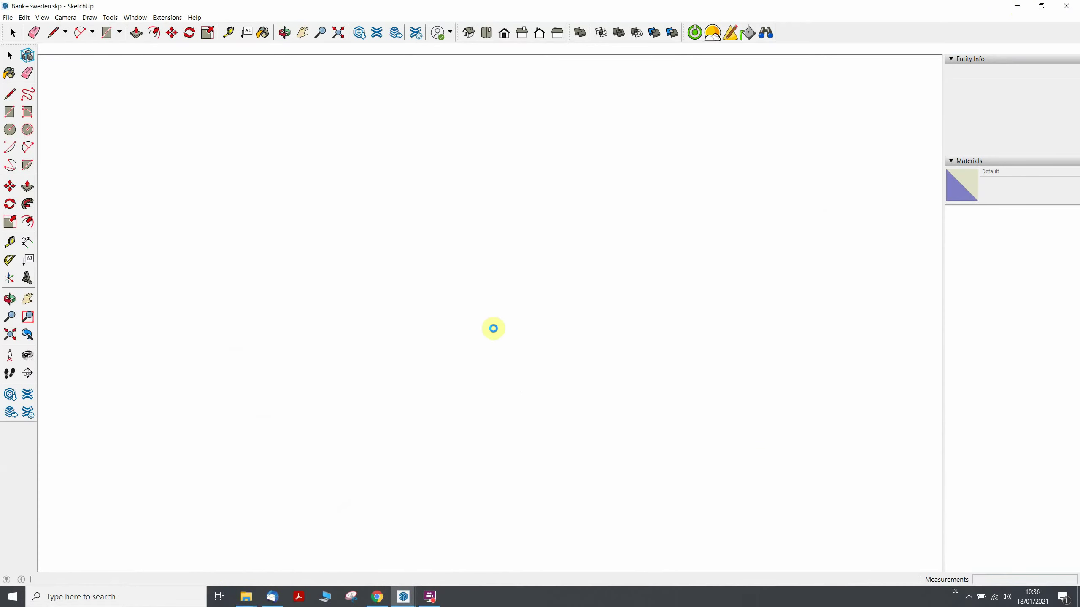
{"action": "left_click", "coordinate": [587, 338]}
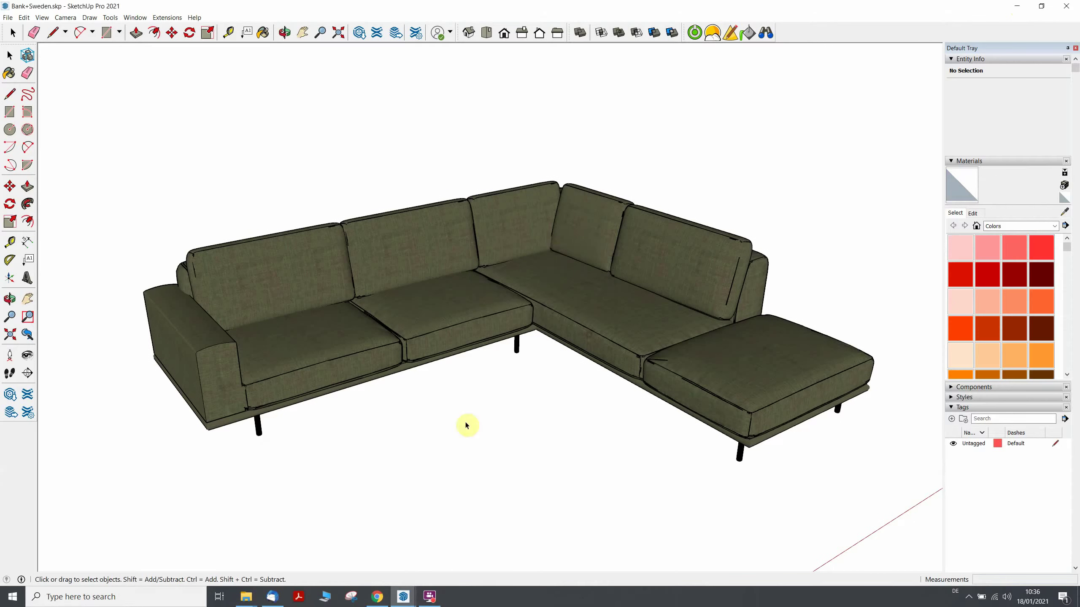
{"action": "scroll", "coordinate": [551, 267], "scroll_direction": "down", "scroll_amount": 4}
{"action": "scroll", "coordinate": [546, 307], "scroll_direction": "down", "scroll_amount": 2}
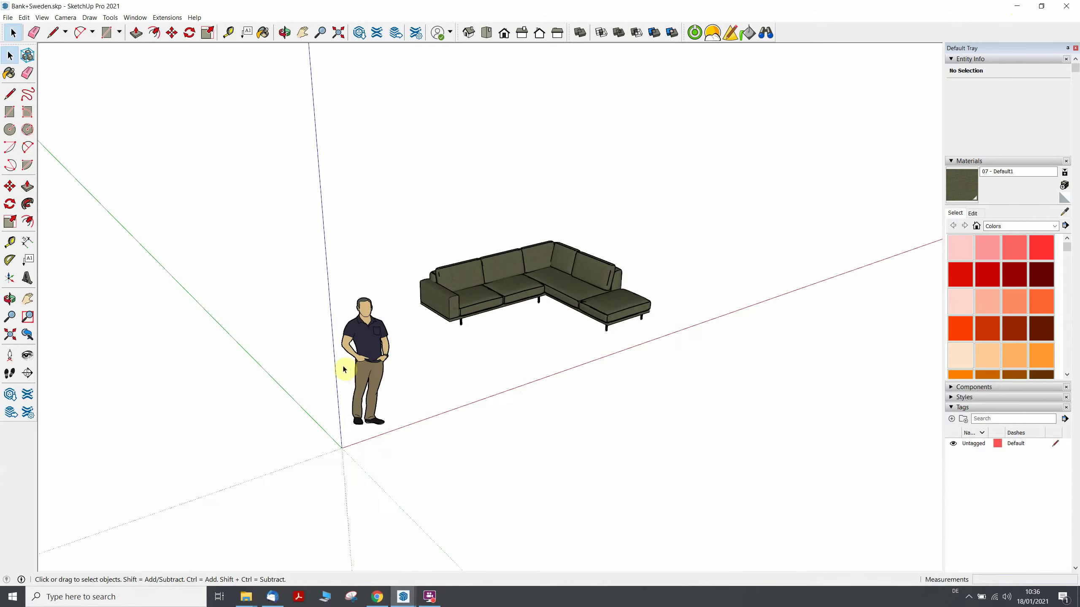
Step: Inspect the sofa group and scale figure by selecting and orbiting, then clear the selection
{"action": "left_click", "coordinate": [495, 300]}
{"action": "left_click", "coordinate": [374, 380]}
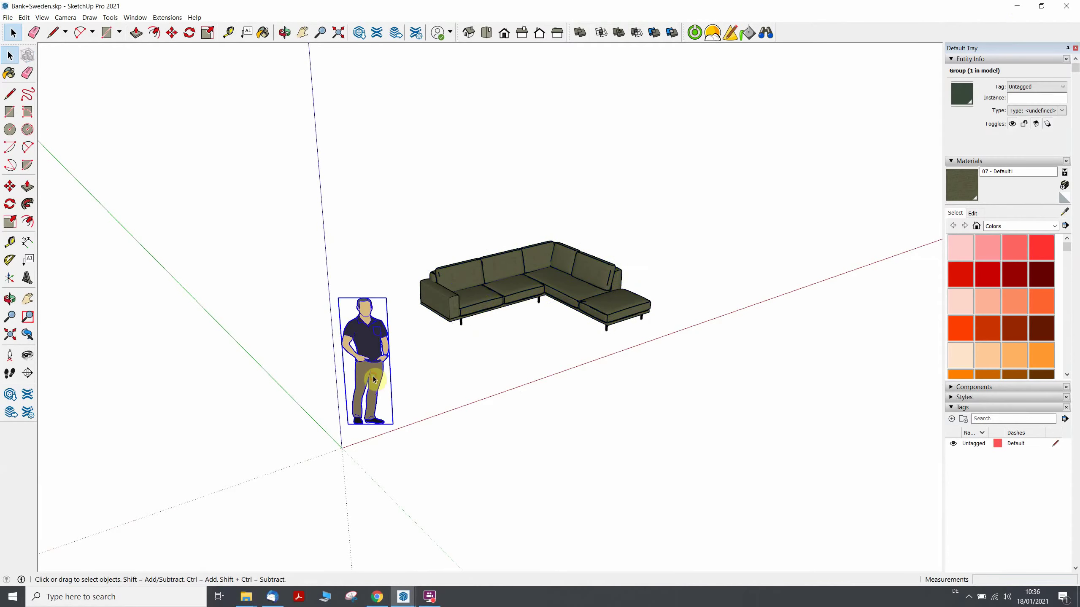
{"action": "left_click", "coordinate": [482, 312]}
{"action": "mouse_move", "coordinate": [525, 417]}
{"action": "middle_mouse_down"}
{"action": "mouse_move", "coordinate": [368, 421]}
{"action": "mouse_move", "coordinate": [321, 313]}
{"action": "middle_mouse_up"}
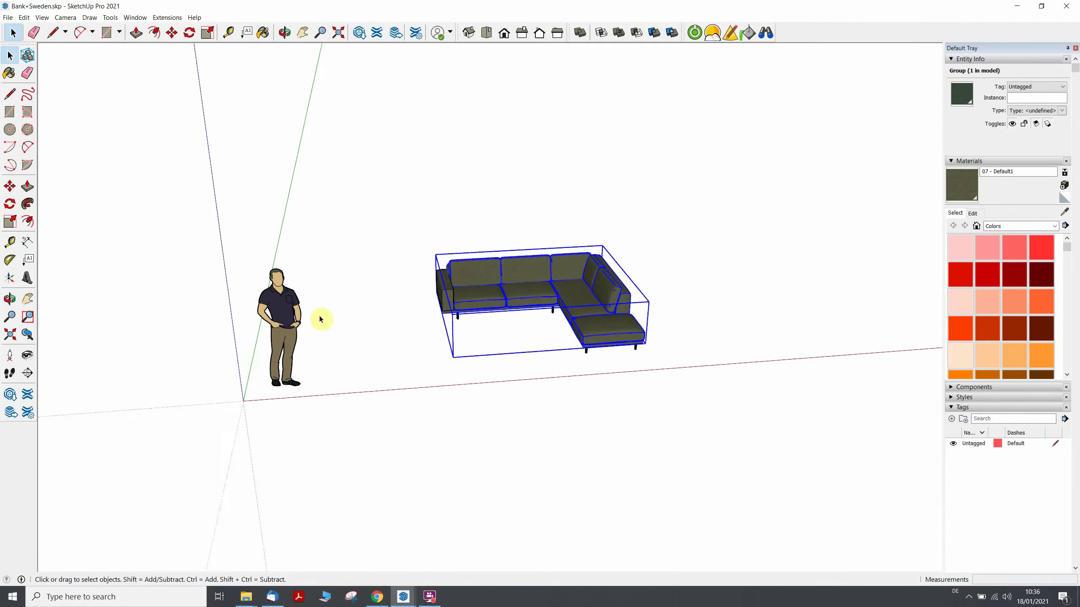
{"action": "left_click", "coordinate": [322, 313]}
{"action": "left_click", "coordinate": [472, 299]}
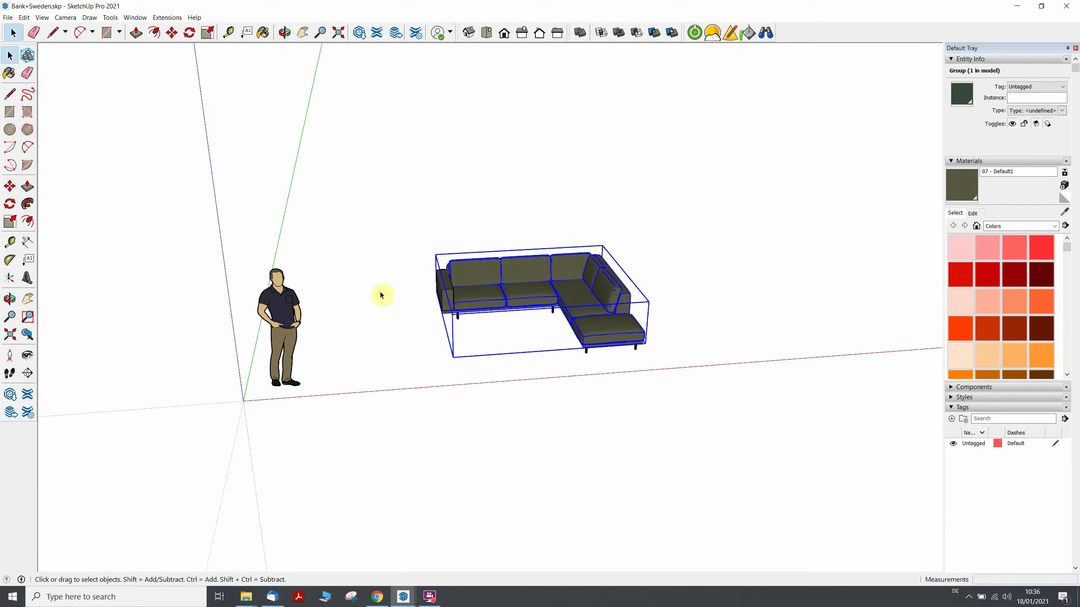
{"action": "left_click", "coordinate": [284, 326]}
{"action": "left_click", "coordinate": [496, 295]}
{"action": "left_click", "coordinate": [529, 429]}
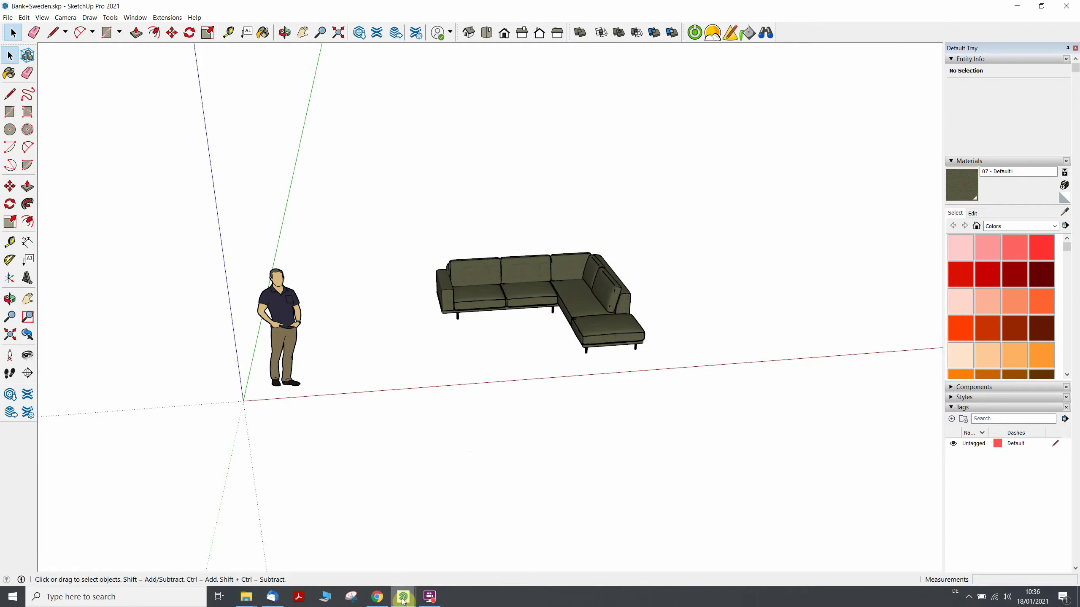
{"action": "left_click", "coordinate": [363, 571]}
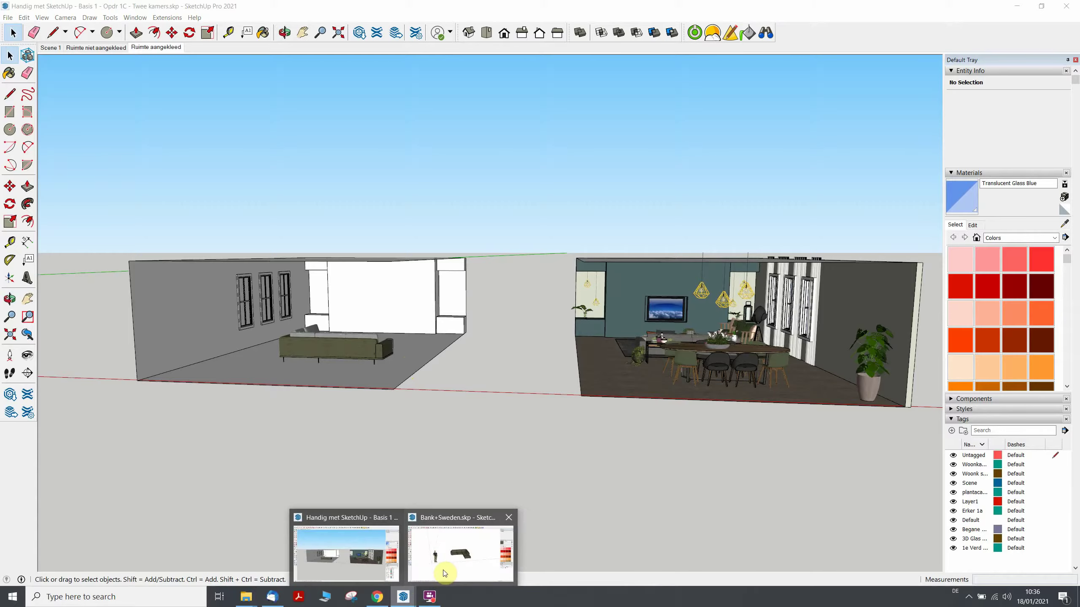
Step: Window-select all 9 sofa groups in Bank+Sweden.skp and copy them via Edit > Copy
{"action": "left_click", "coordinate": [444, 574]}
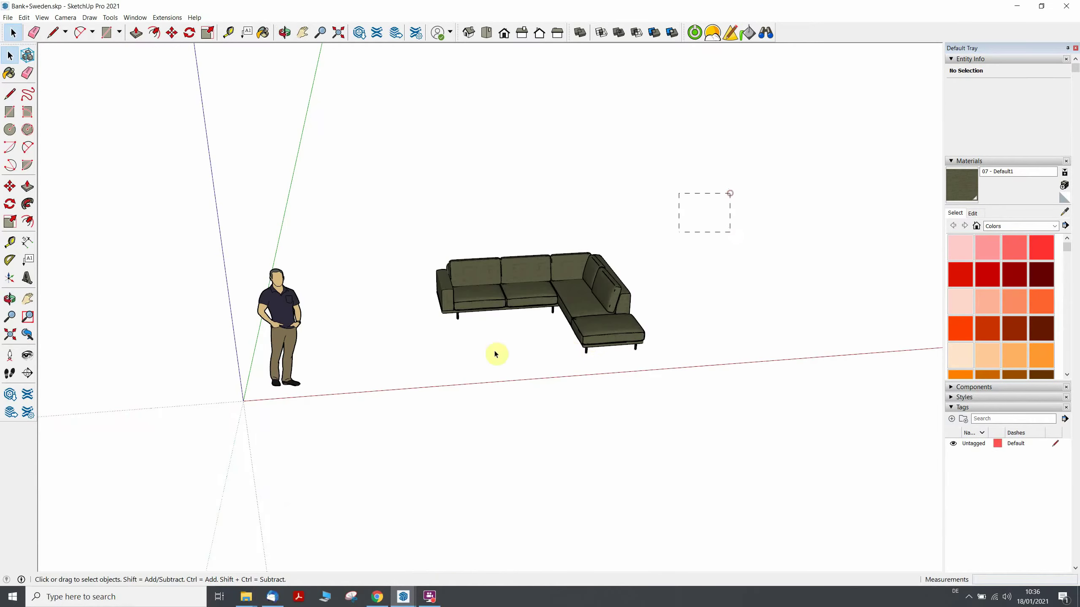
{"action": "left_click_drag", "start_coordinate": [495, 354], "coordinate": [393, 441]}
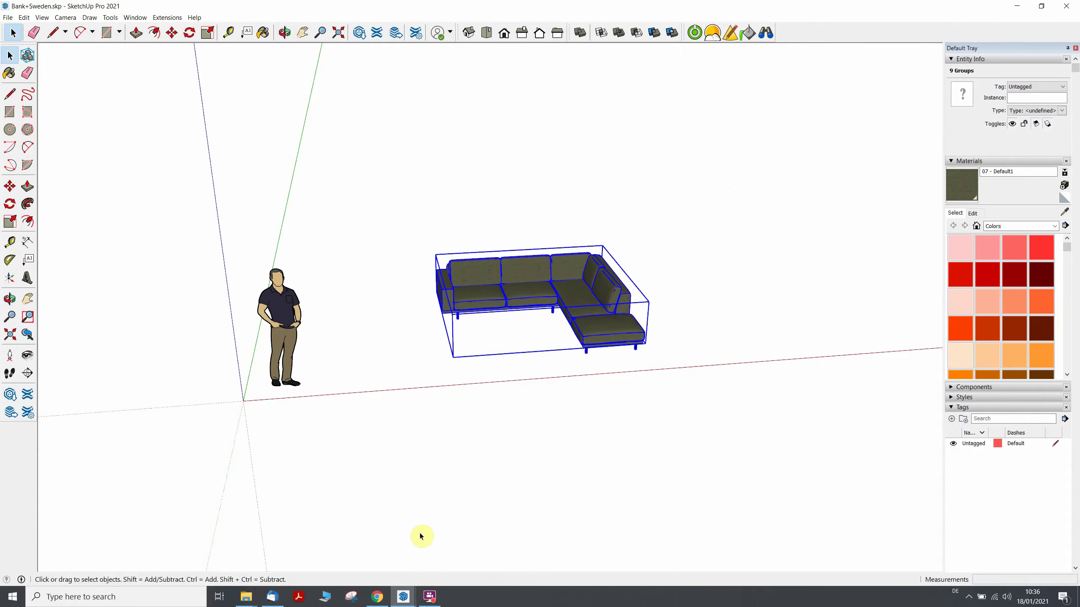
{"action": "left_click", "coordinate": [8, 17]}
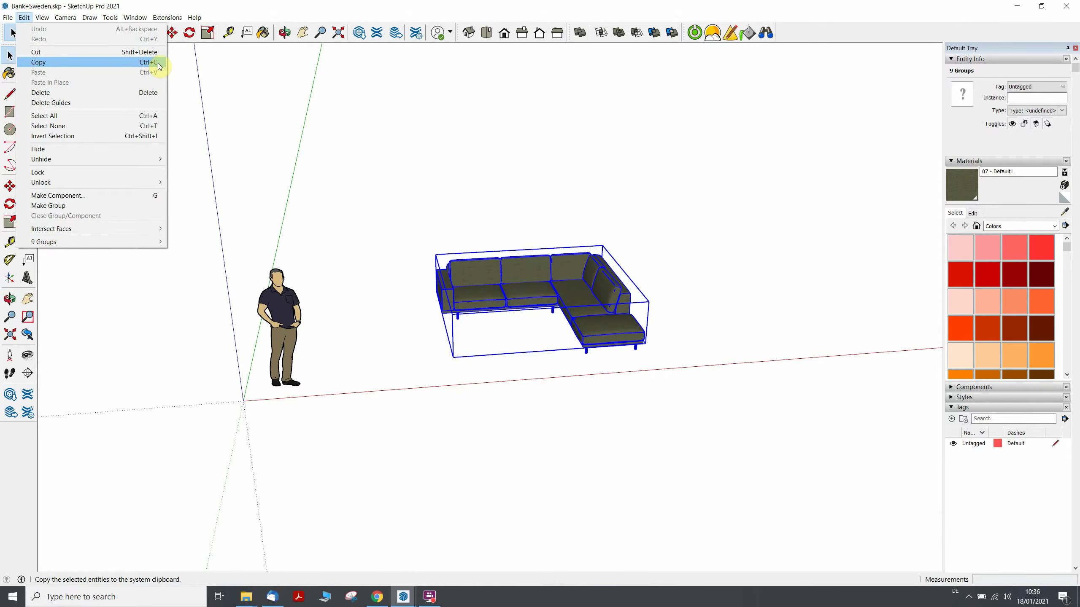
{"action": "left_click", "coordinate": [714, 212]}
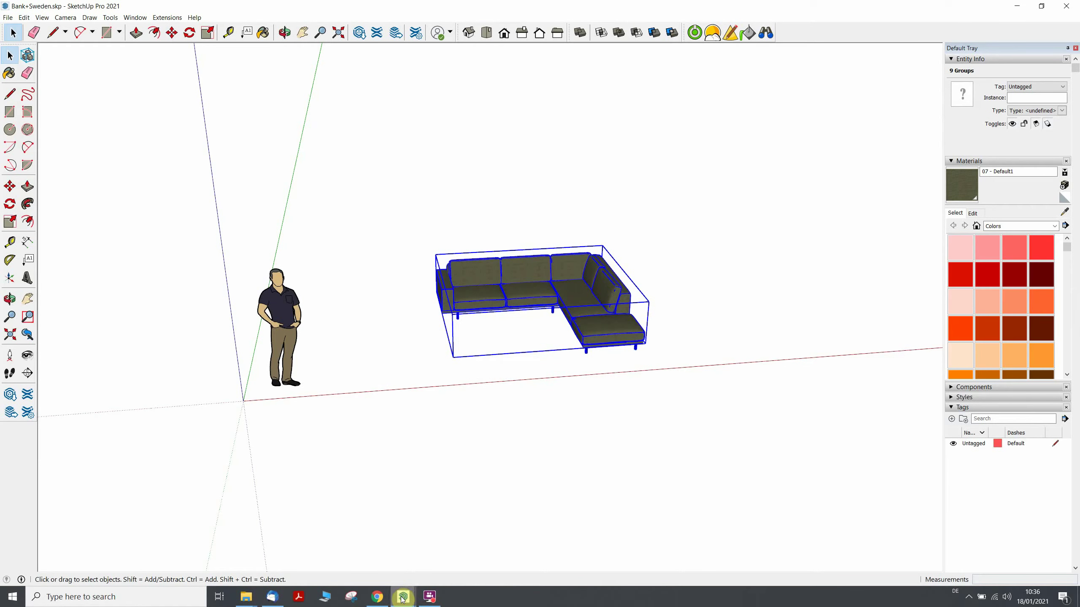
{"action": "mouse_move", "coordinate": [403, 596]}
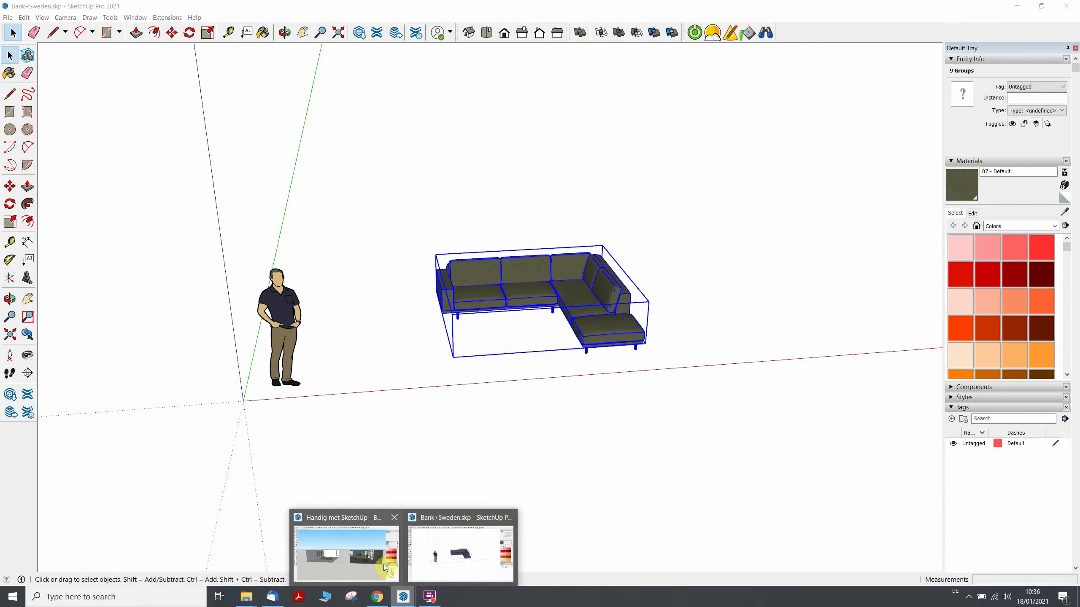
{"action": "left_click", "coordinate": [378, 561]}
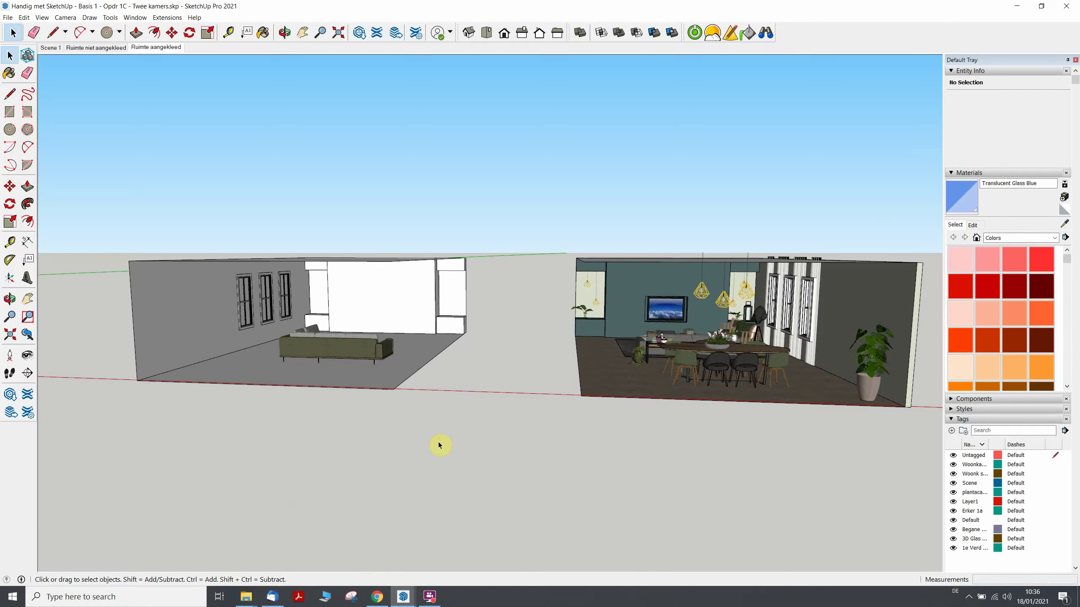
Step: Paste the corner sofa with Ctrl+V and drop it into the unfurnished room
{"action": "left_click", "coordinate": [24, 17]}
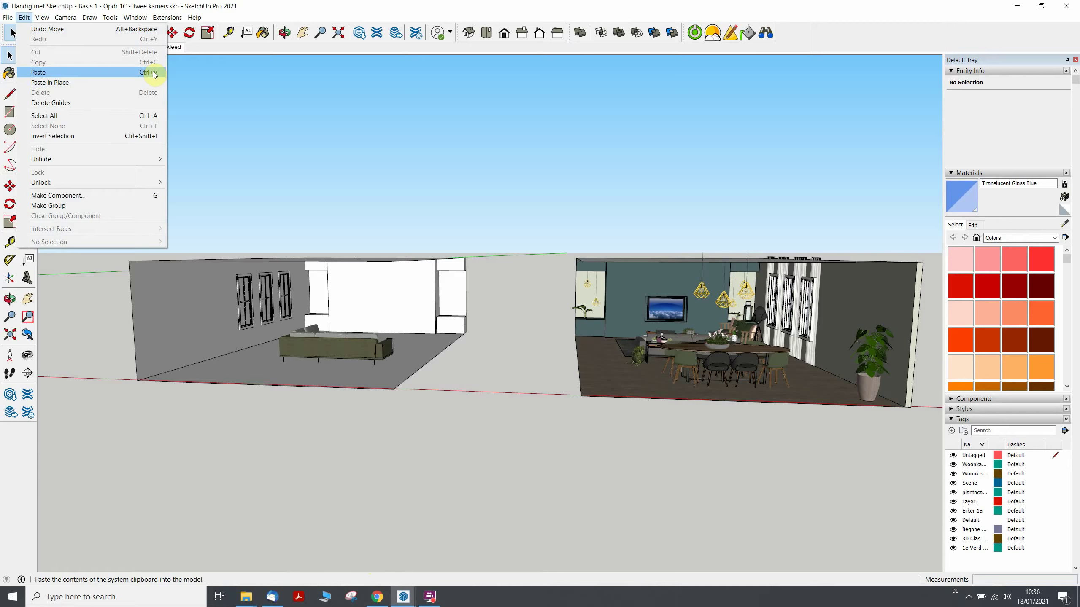
{"action": "left_click", "coordinate": [337, 426]}
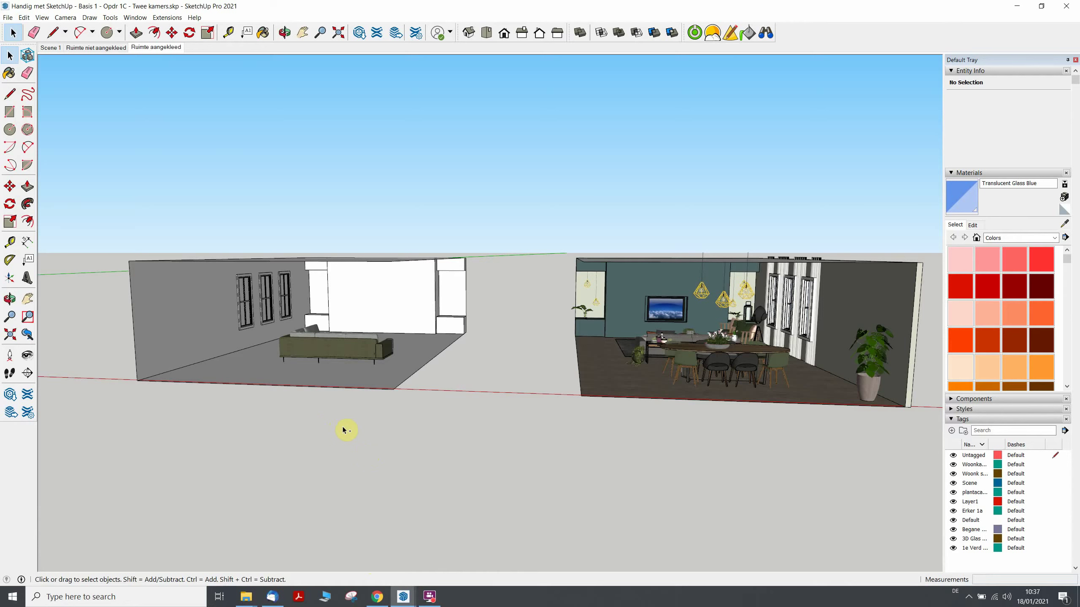
{"action": "key", "text": "ctrl+v"}
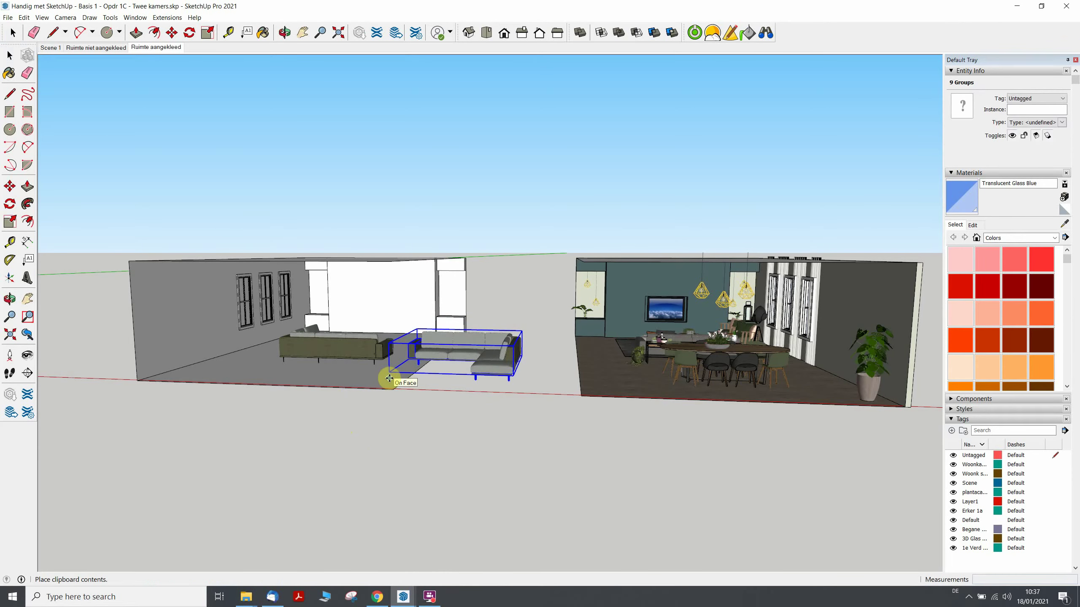
{"action": "scroll", "coordinate": [389, 379], "scroll_direction": "up", "scroll_amount": 3}
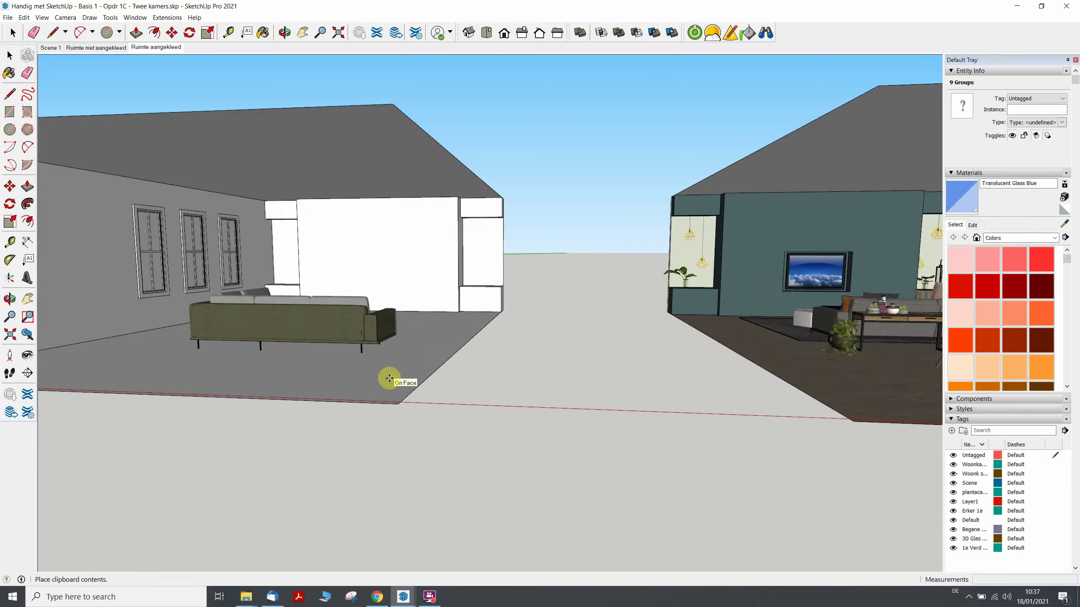
{"action": "scroll", "coordinate": [384, 382], "scroll_direction": "up", "scroll_amount": 2}
{"action": "left_click", "coordinate": [382, 384]}
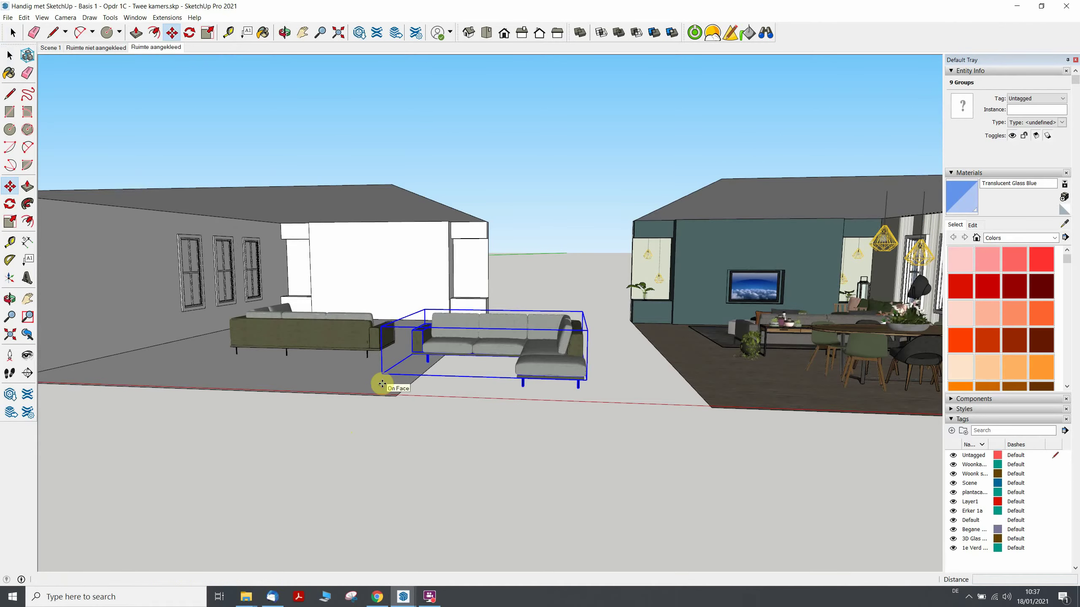
Step: Try rotating the placed sofa, cancel, orbit around it, then bring back the Banken folder
{"action": "left_click", "coordinate": [401, 351]}
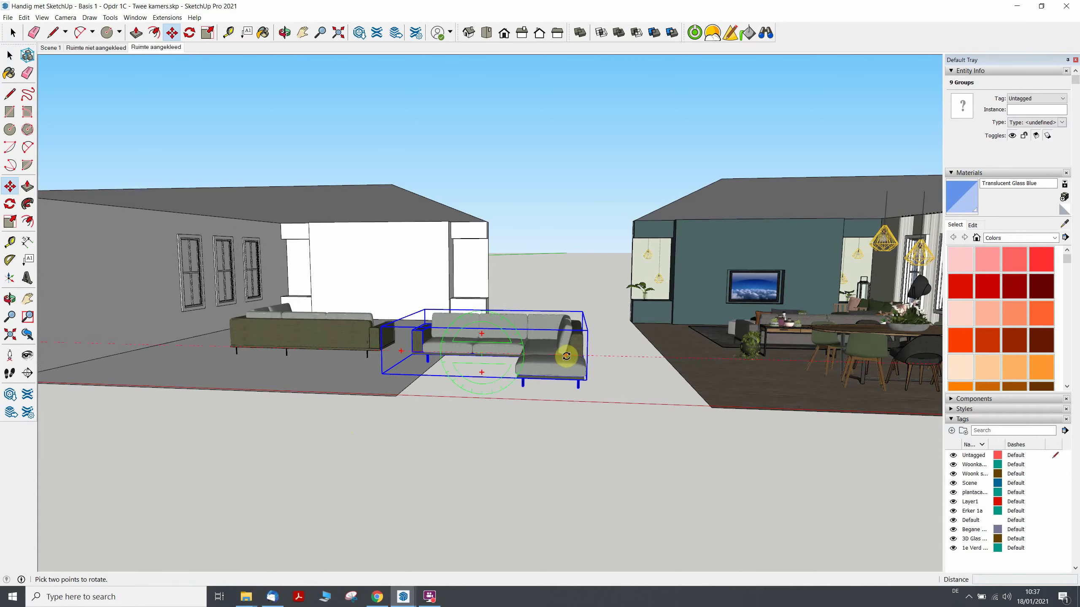
{"action": "key", "text": "Escape"}
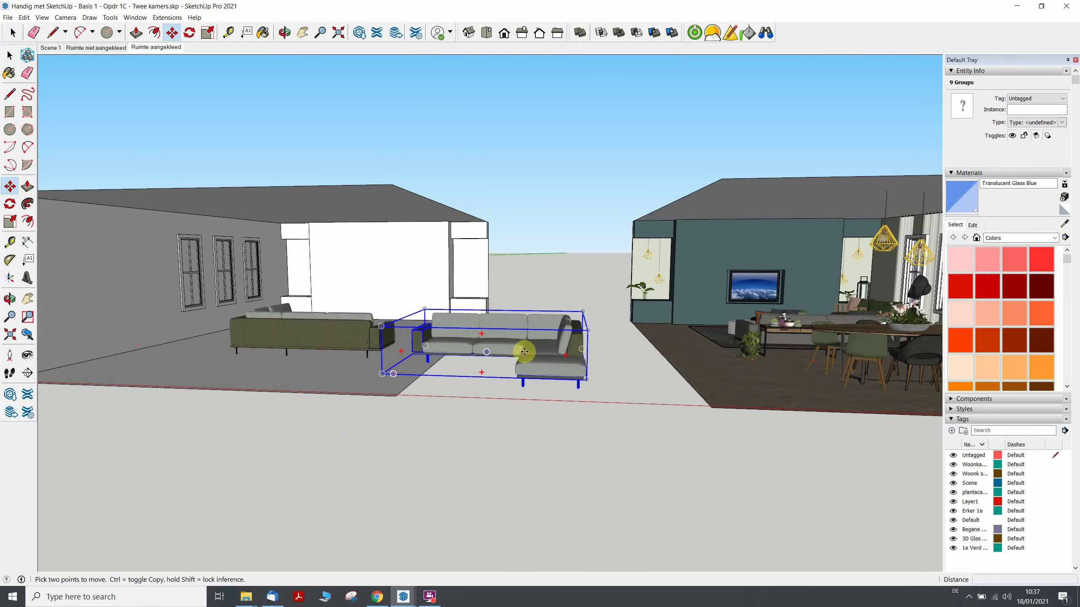
{"action": "middle_click_drag", "start_coordinate": [475, 358], "coordinate": [490, 345]}
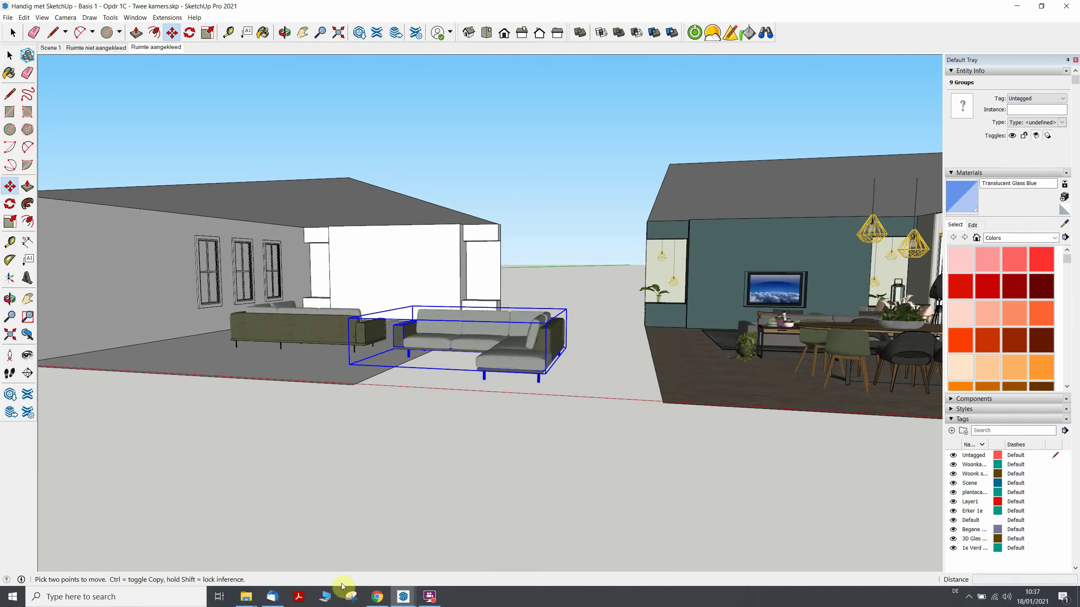
{"action": "left_click", "coordinate": [240, 553]}
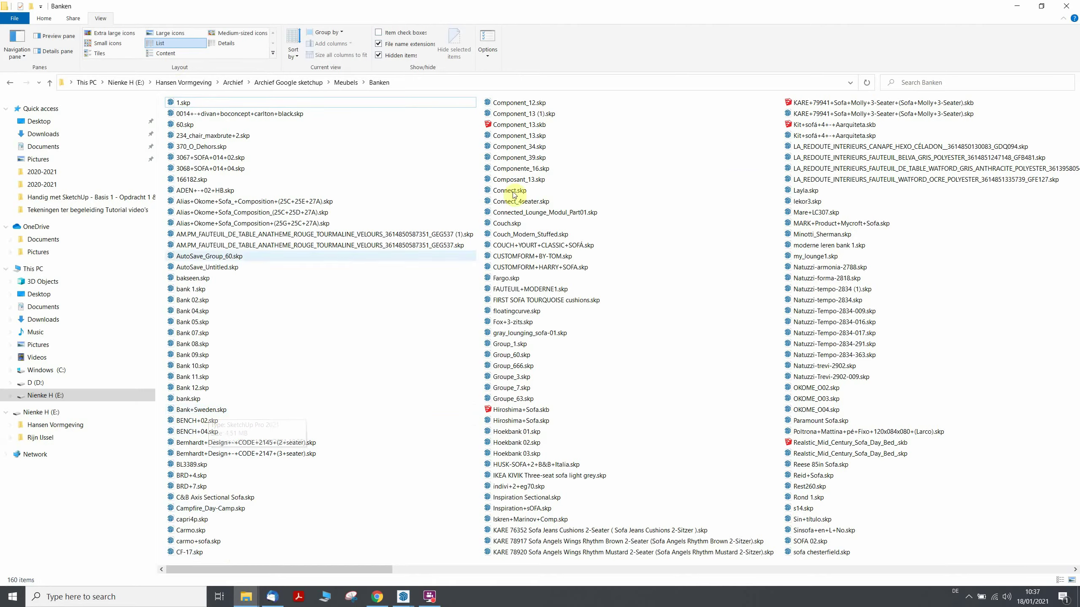
Step: Browse the Banken folder's 160 sofa models as extra large icons, then minimize Explorer to return to SketchUp
{"action": "left_click", "coordinate": [109, 33]}
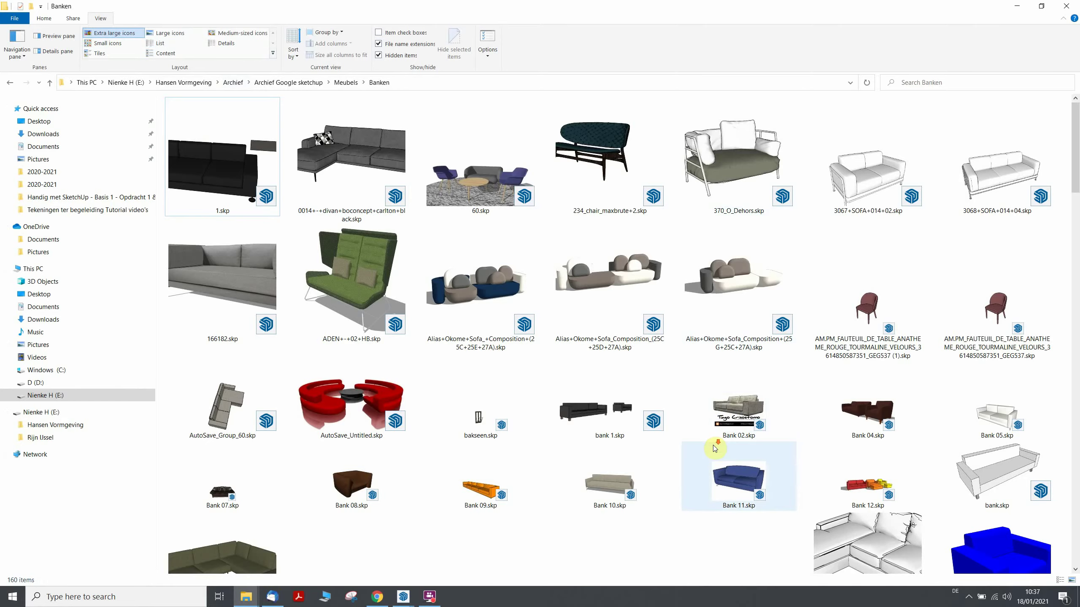
{"action": "scroll", "coordinate": [714, 444], "scroll_direction": "down", "scroll_amount": 5}
{"action": "scroll", "coordinate": [714, 449], "scroll_direction": "down", "scroll_amount": 5}
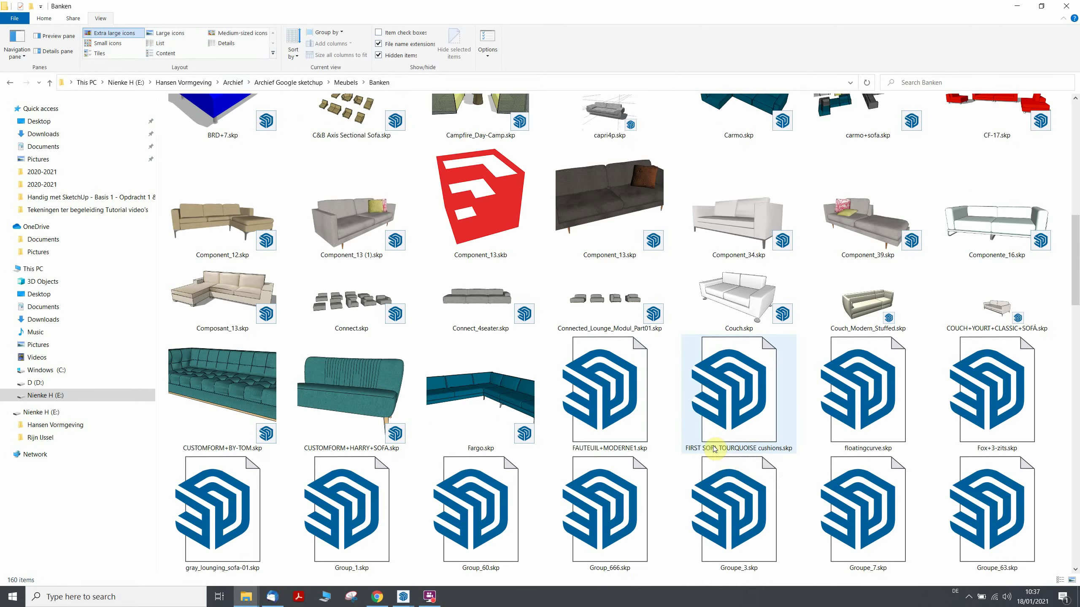
{"action": "scroll", "coordinate": [488, 388], "scroll_direction": "down", "scroll_amount": 5}
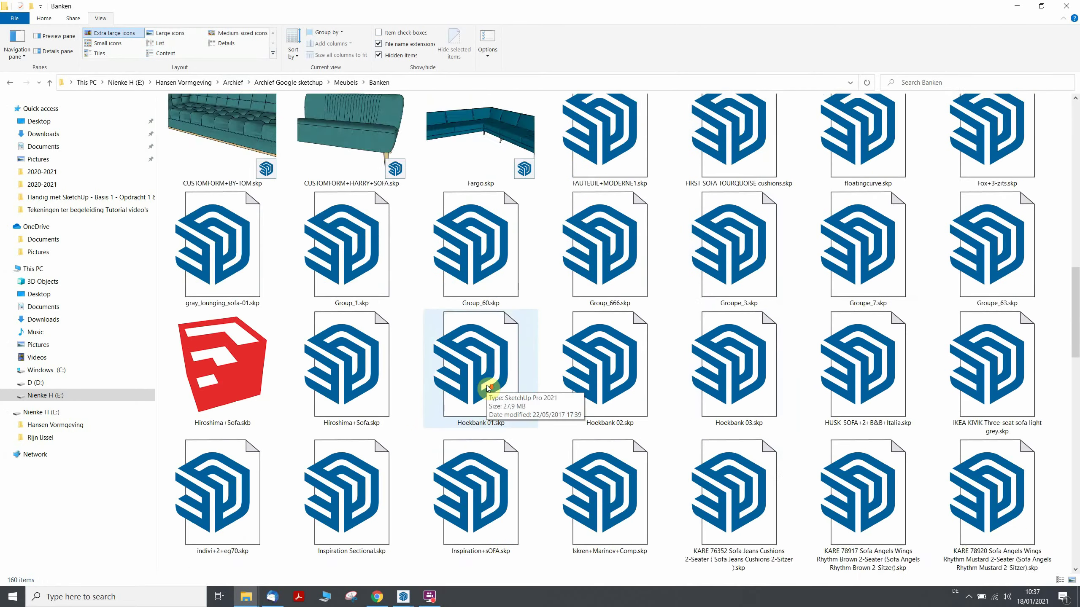
{"action": "scroll", "coordinate": [488, 389], "scroll_direction": "down", "scroll_amount": 5}
{"action": "scroll", "coordinate": [486, 386], "scroll_direction": "down", "scroll_amount": 2}
{"action": "scroll", "coordinate": [486, 385], "scroll_direction": "down", "scroll_amount": 10}
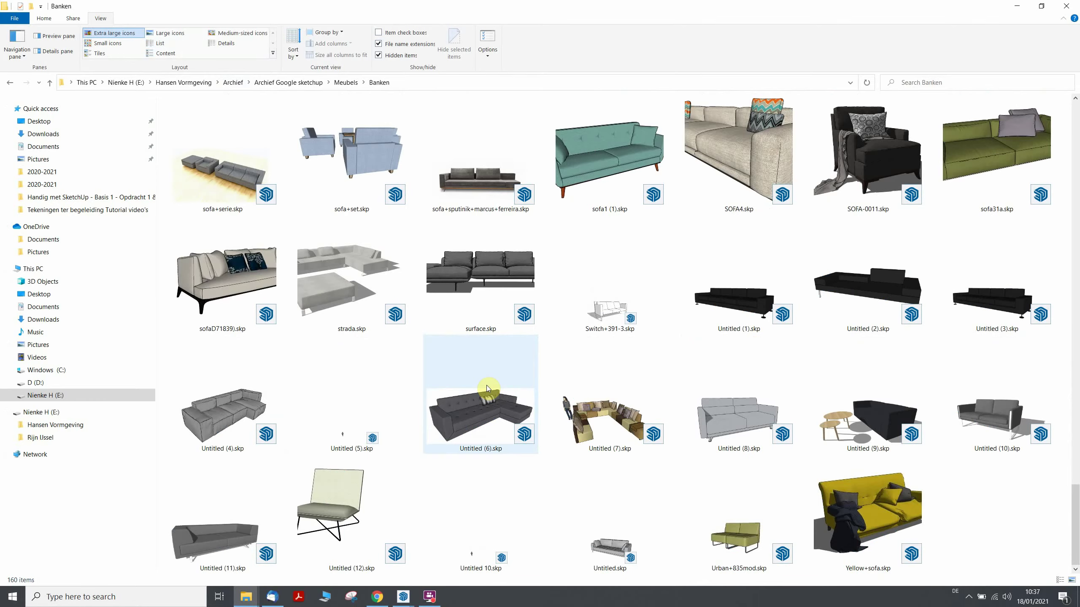
{"action": "key", "text": "Home"}
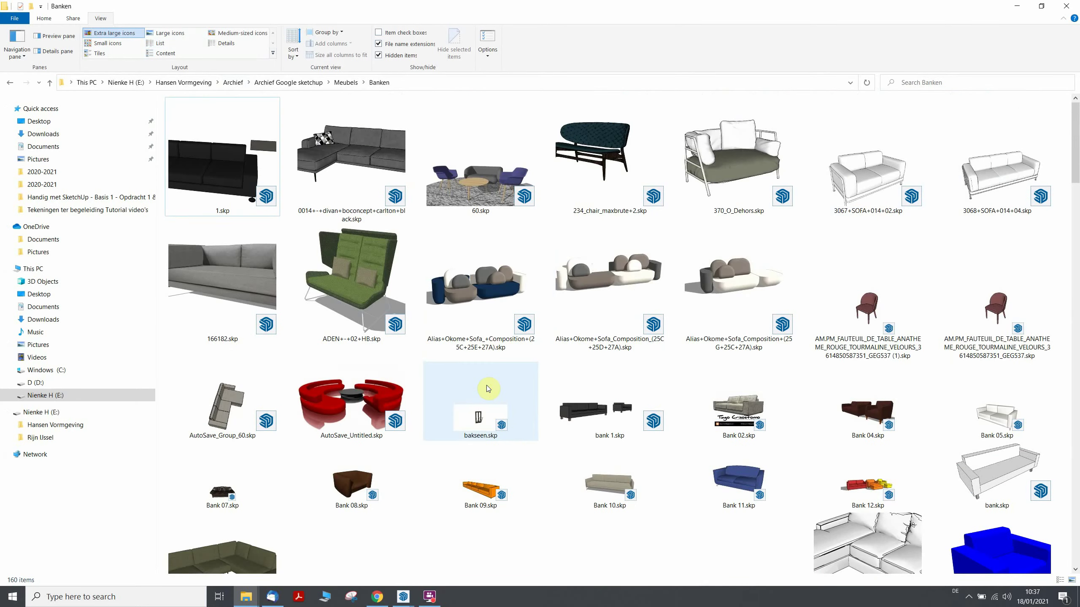
{"action": "left_click", "coordinate": [1016, 6]}
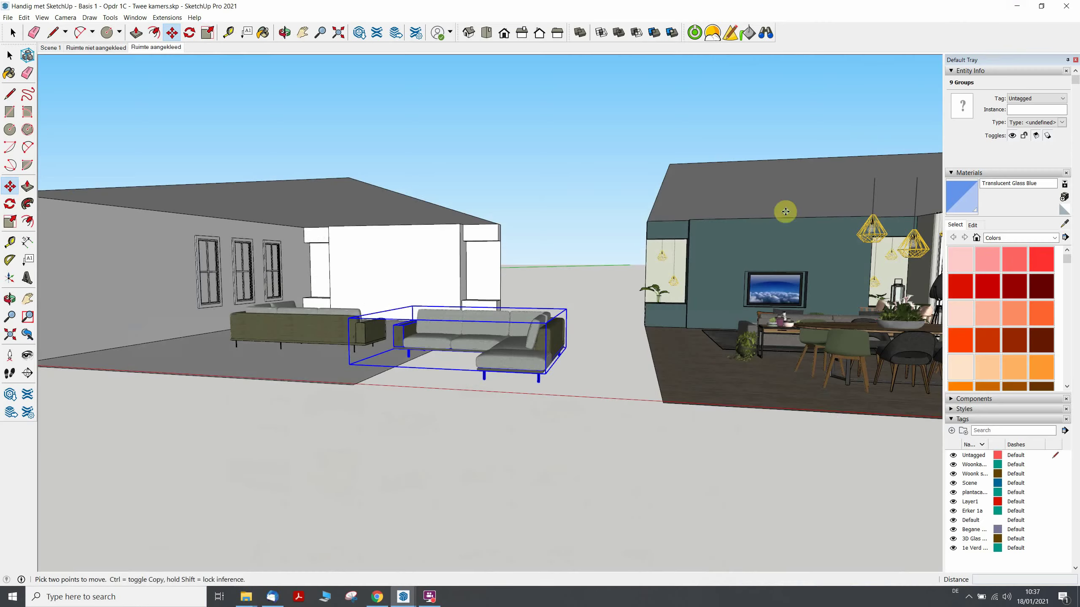
Step: Cancel the pending sofa move and zoom out until both rooms are visible
{"action": "left_click", "coordinate": [562, 445]}
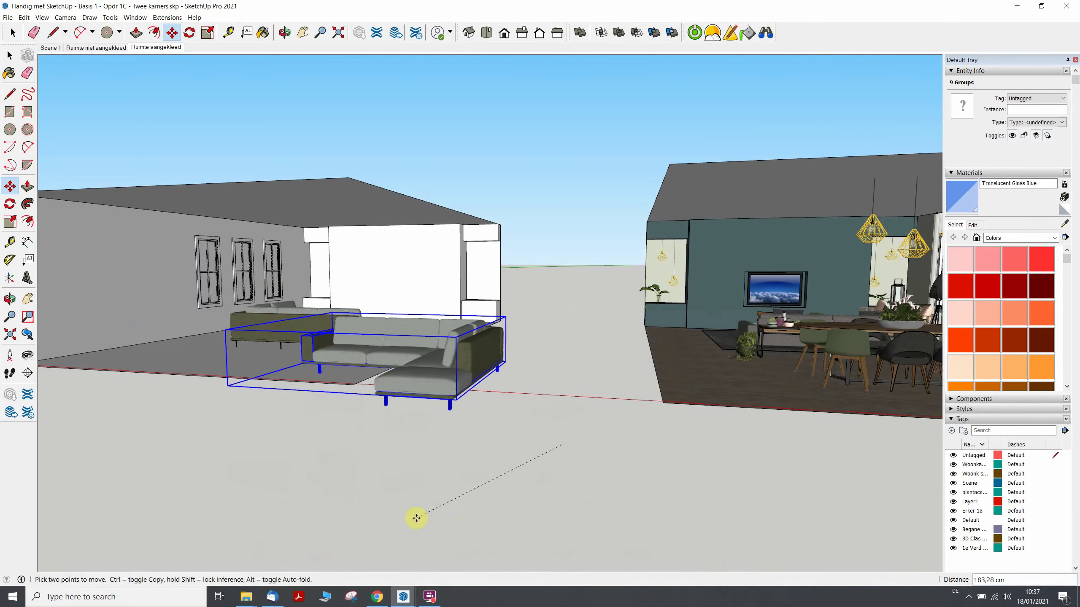
{"action": "key", "text": "Escape"}
{"action": "scroll", "coordinate": [506, 410], "scroll_direction": "down", "scroll_amount": 3}
{"action": "scroll", "coordinate": [503, 404], "scroll_direction": "down", "scroll_amount": 2}
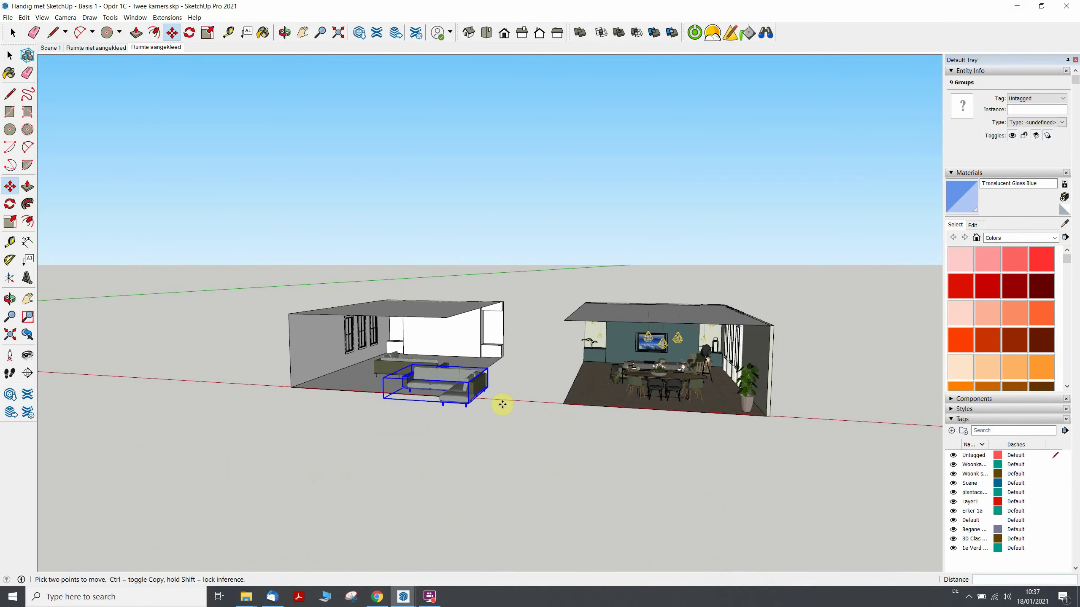